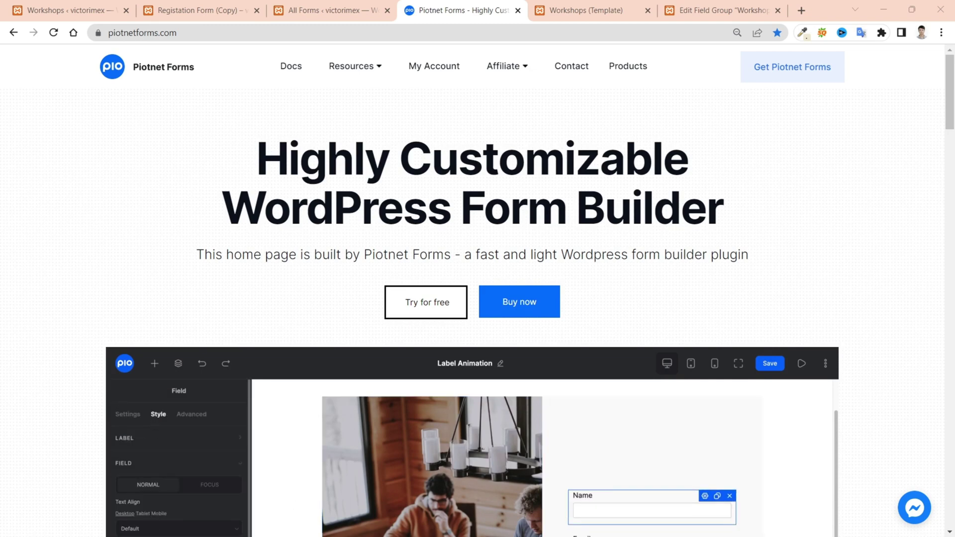
Switch to the 'Workshops ‹ victorimex' admin tab listing the six published workshops
click(86, 14)
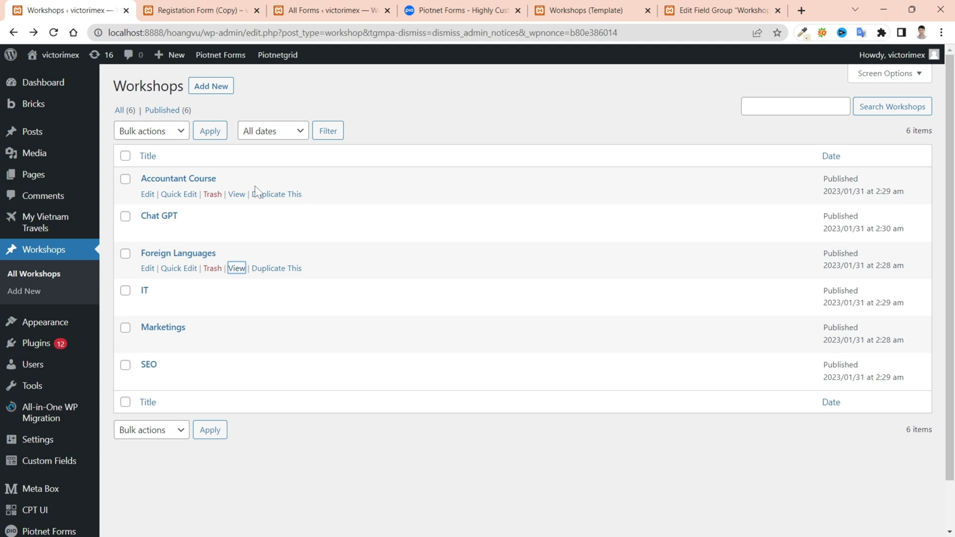
View the Accountant Course and Chat GPT workshop pages and their Registration Form section
click(237, 195)
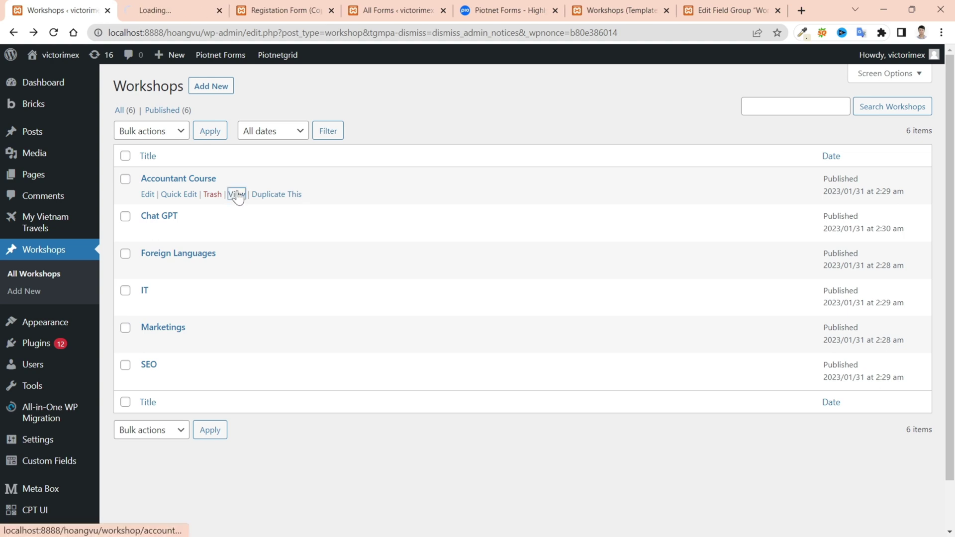
click(189, 12)
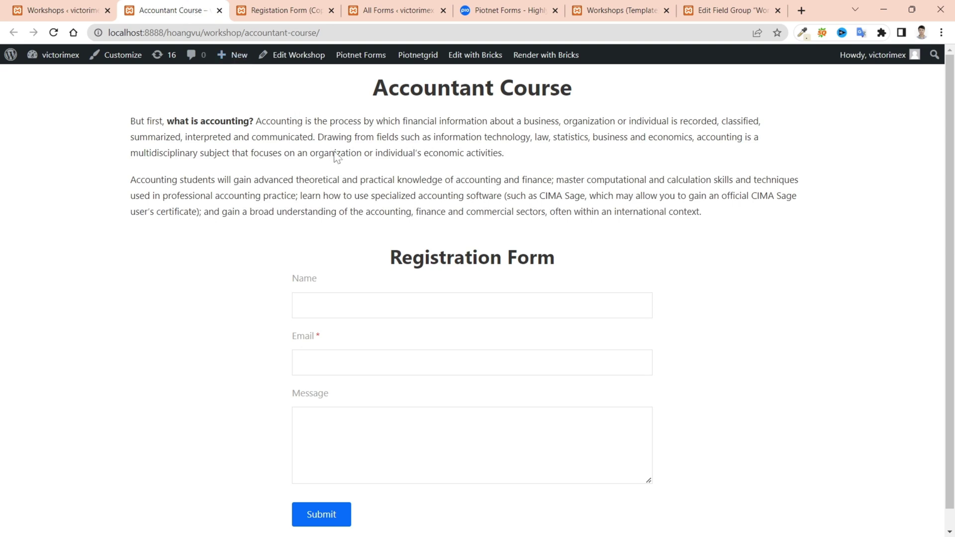
drag(578, 262, 386, 255)
click(758, 282)
click(220, 10)
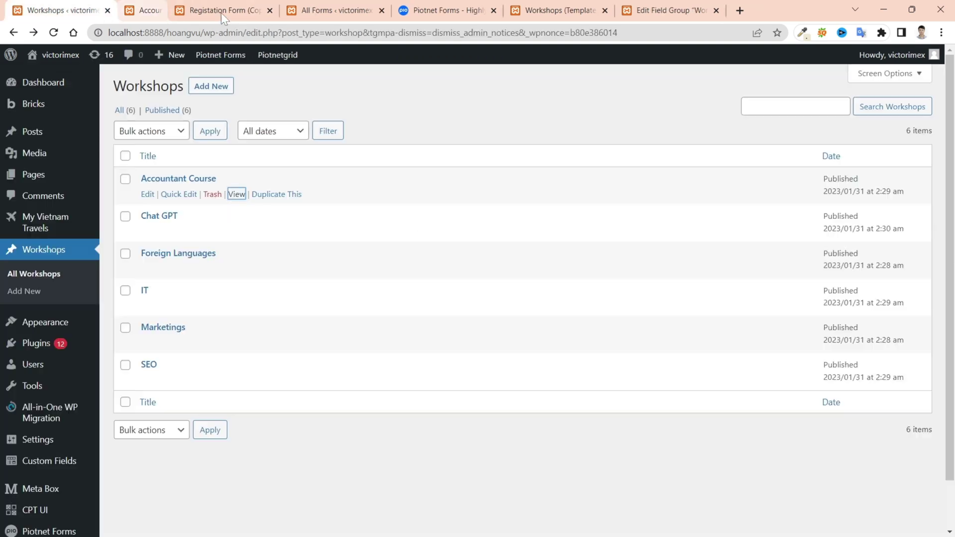
ctrl+click(237, 232)
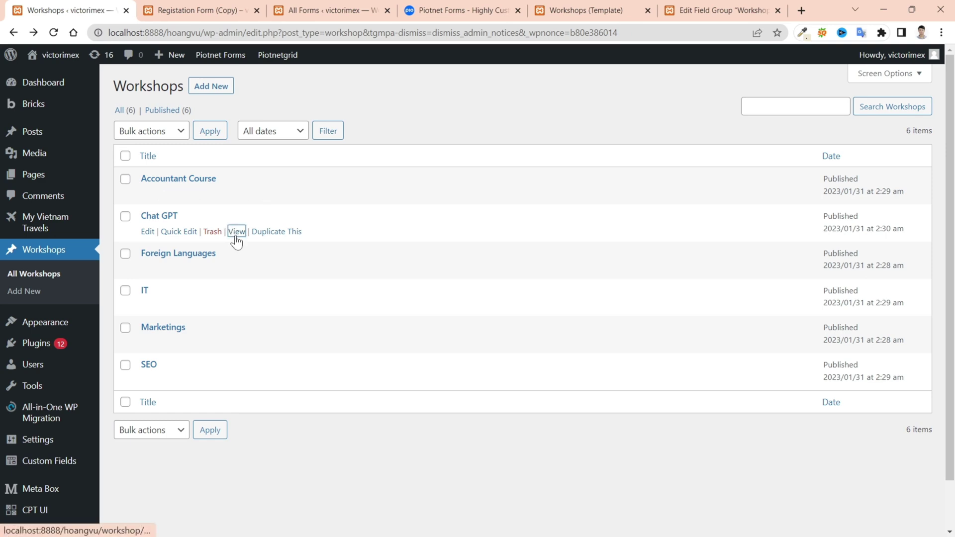
click(196, 14)
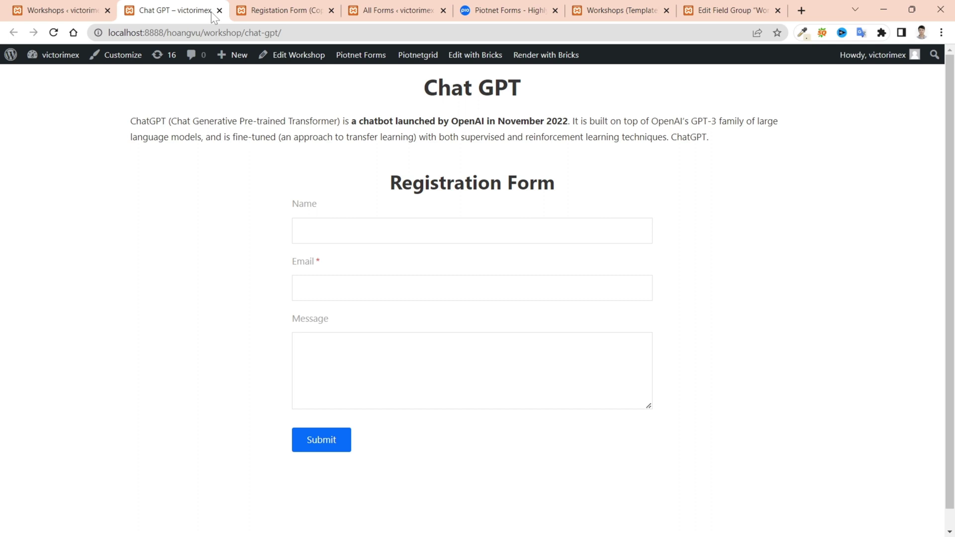
click(106, 2)
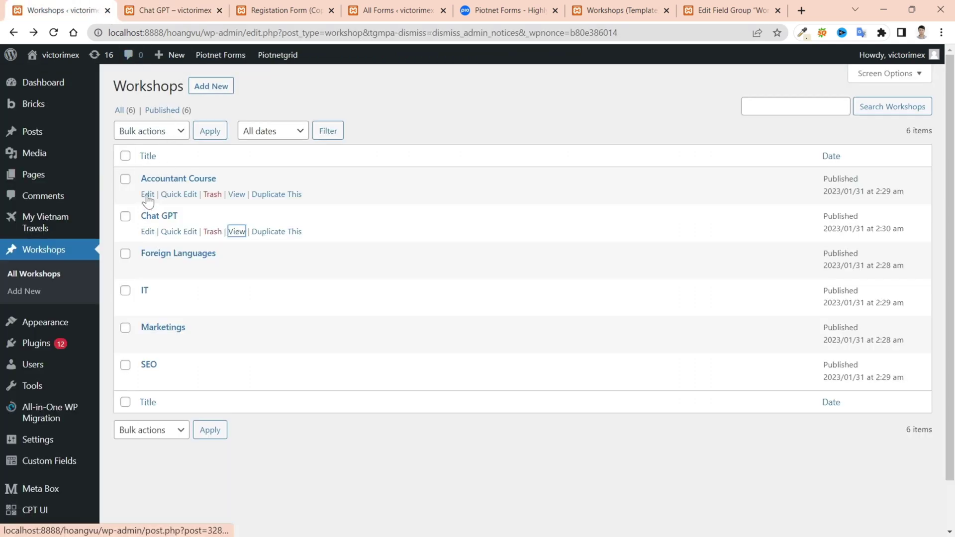
Check the stored Email field of the Accountant Course and Chat GPT workshops in the editor
click(148, 195)
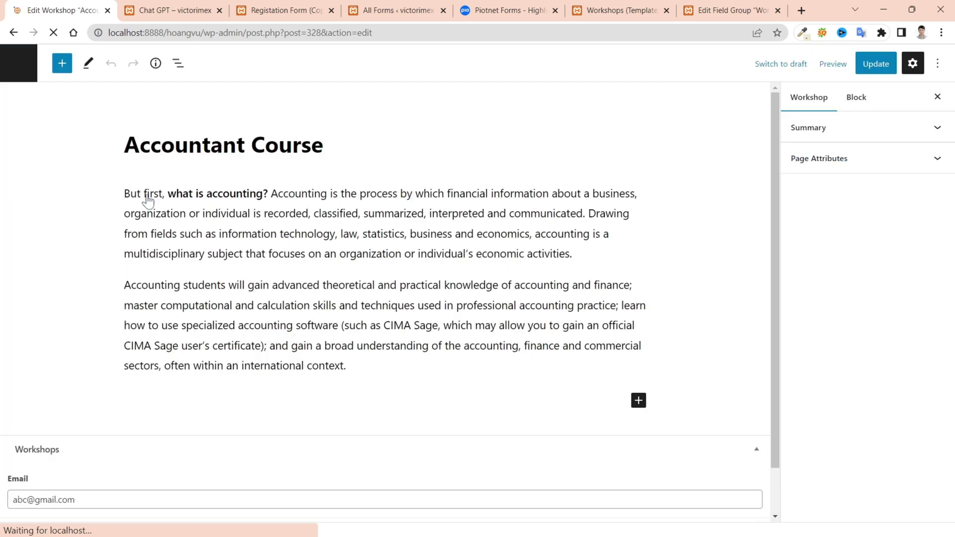
click(93, 498)
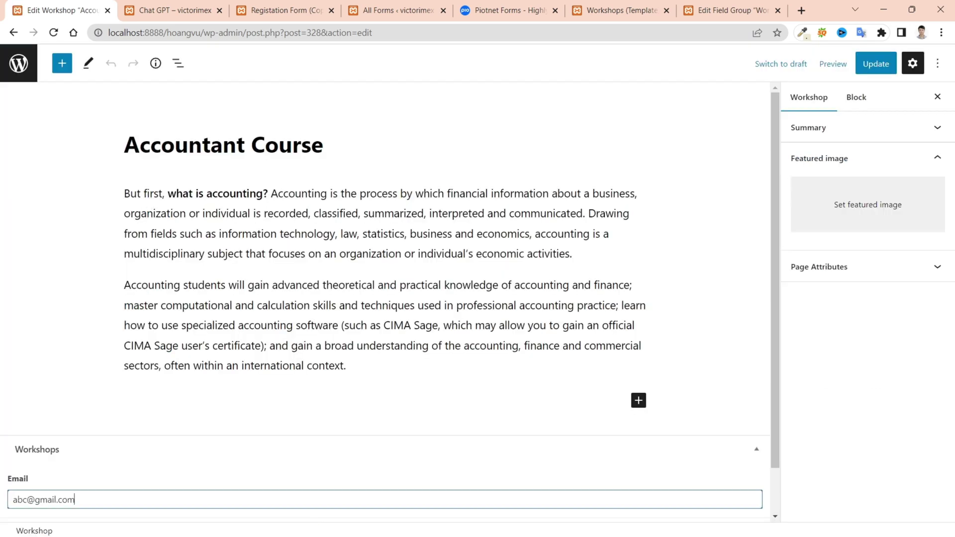
click(14, 32)
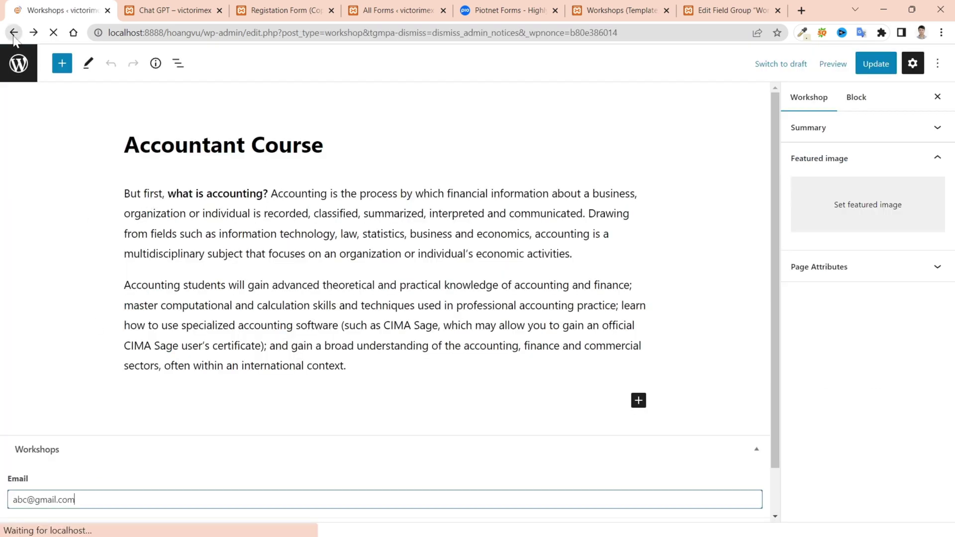
click(148, 231)
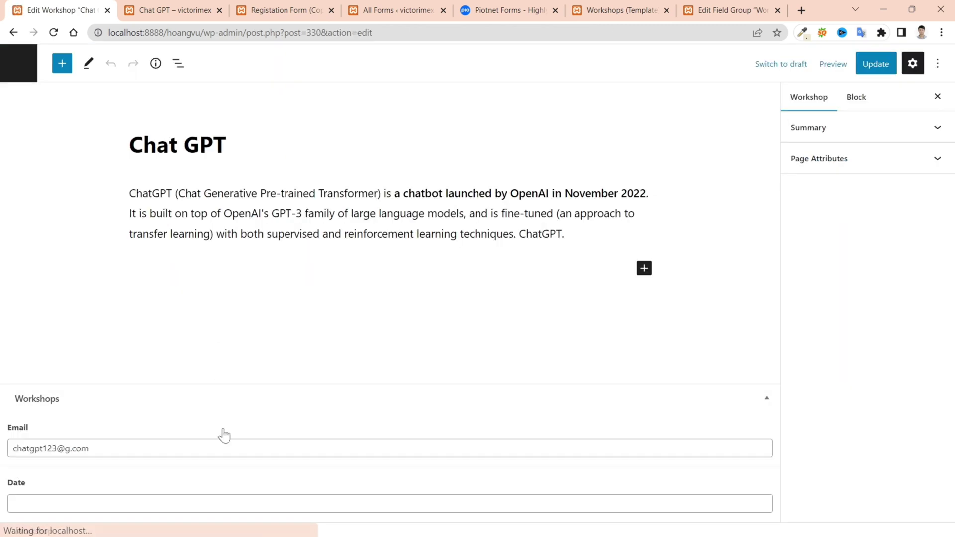
click(222, 447)
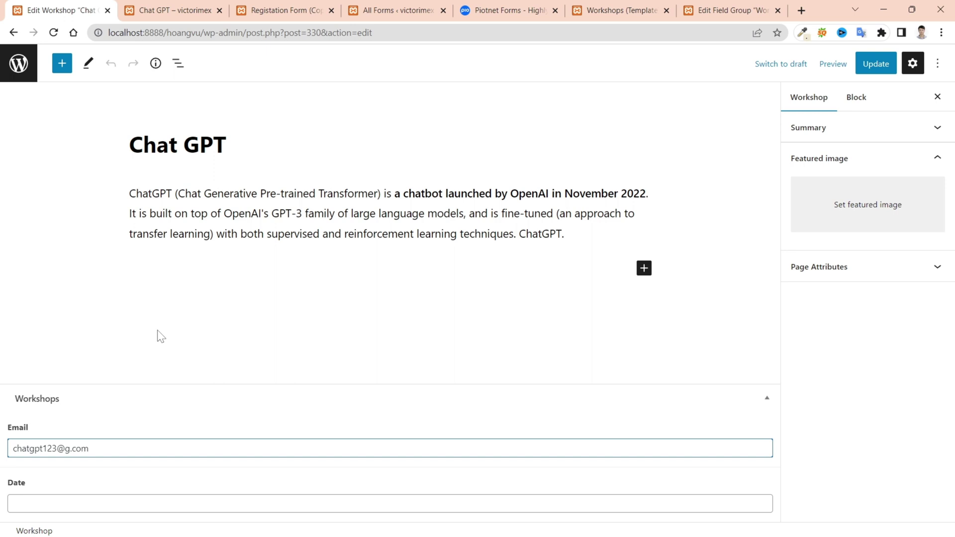
click(13, 34)
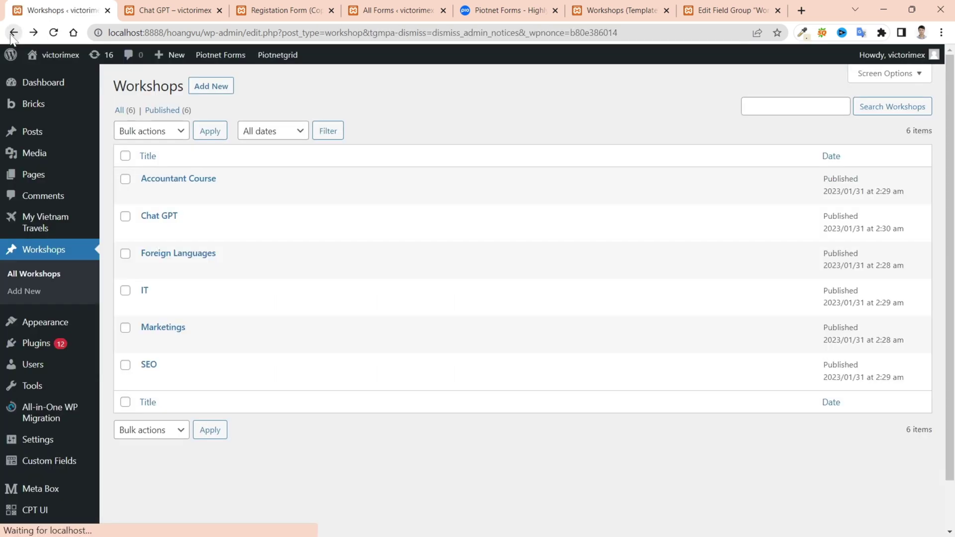
click(266, 8)
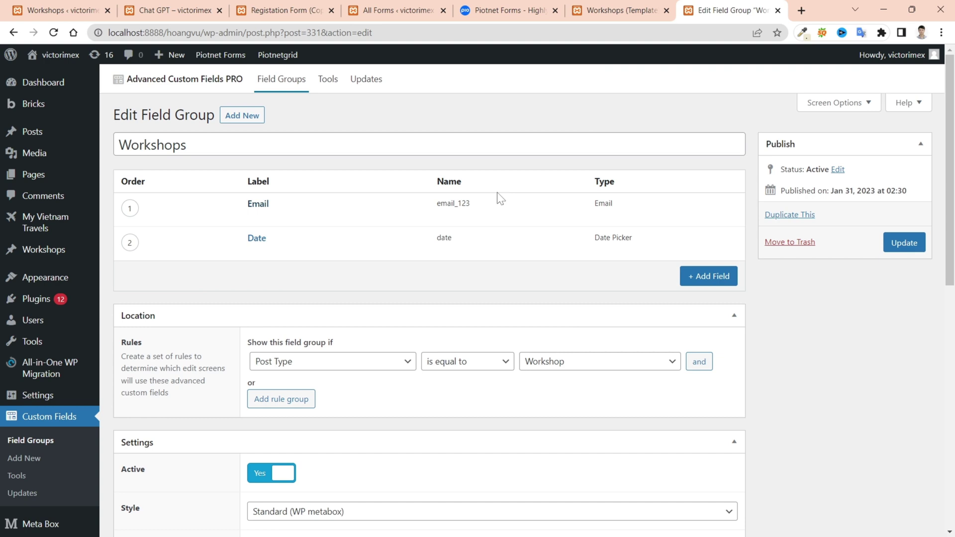
double_click(443, 204)
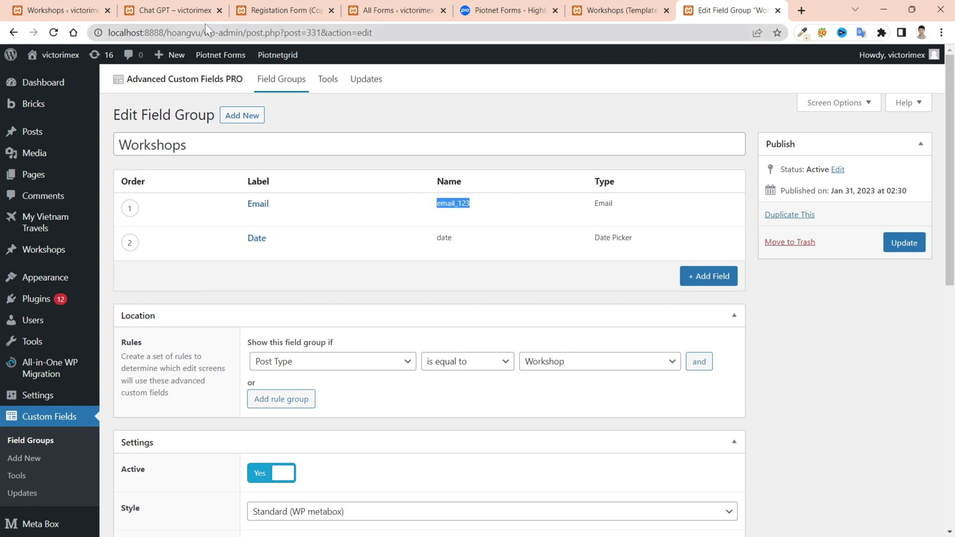
Go to the Piotnet Forms All Forms list after briefly starting a new form
click(287, 7)
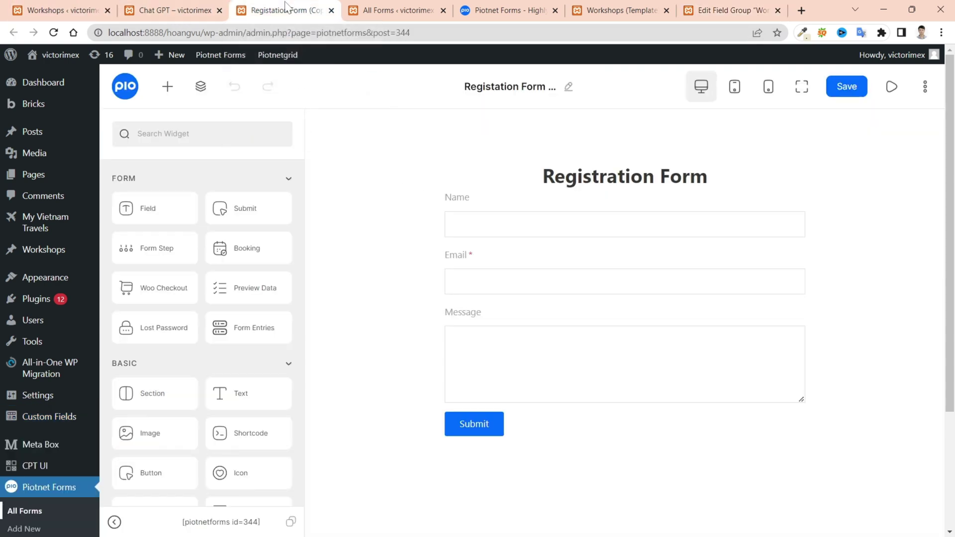
click(15, 512)
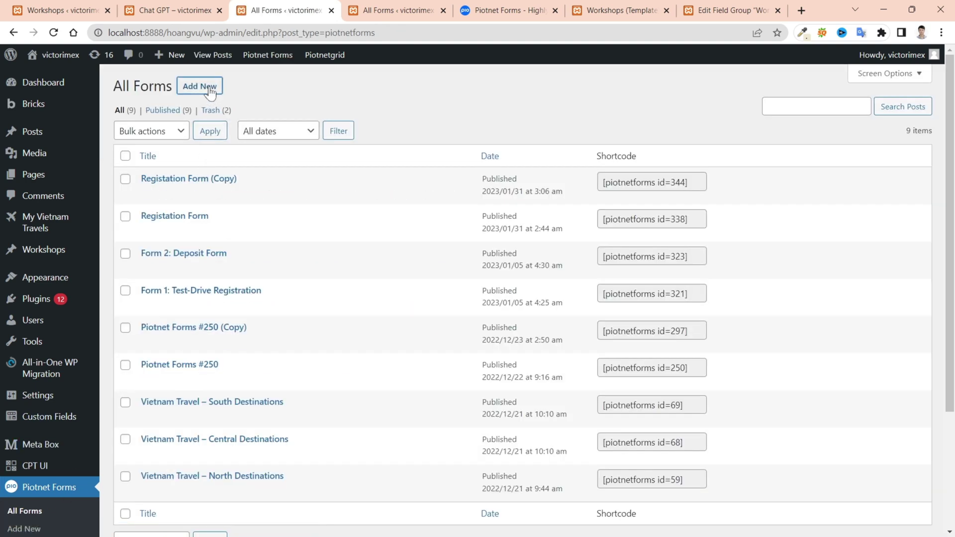
click(211, 91)
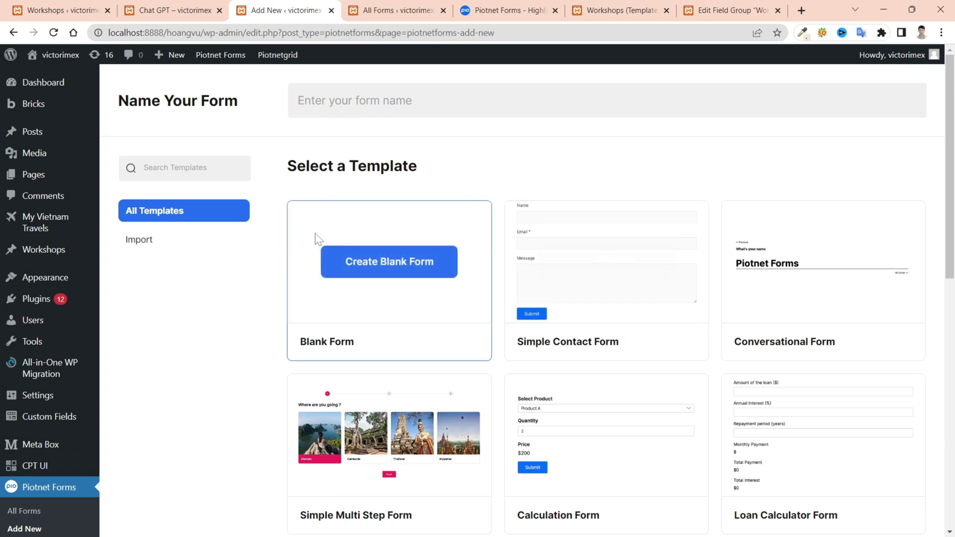
click(29, 514)
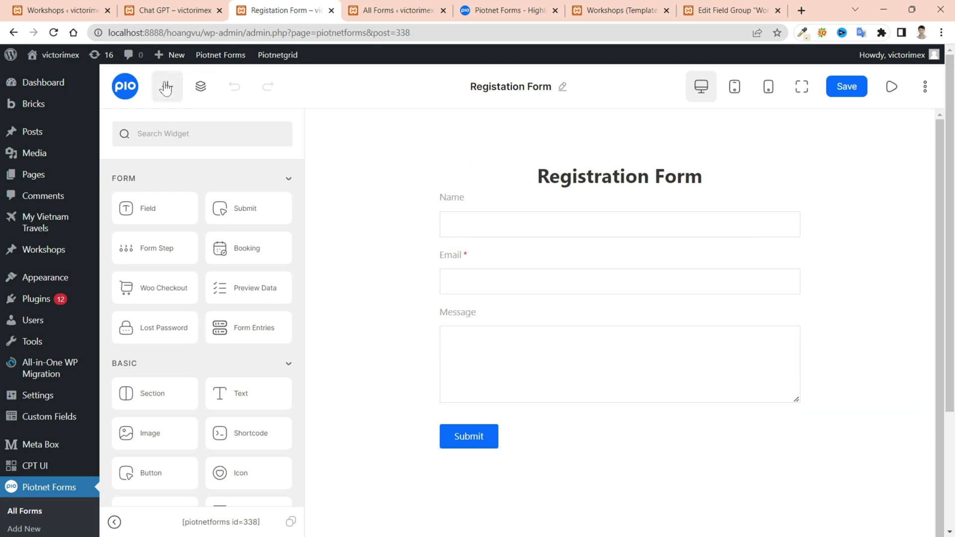
Add a text field above Submit with ID target_email and label 'Target Email Address'
drag(154, 209, 534, 415)
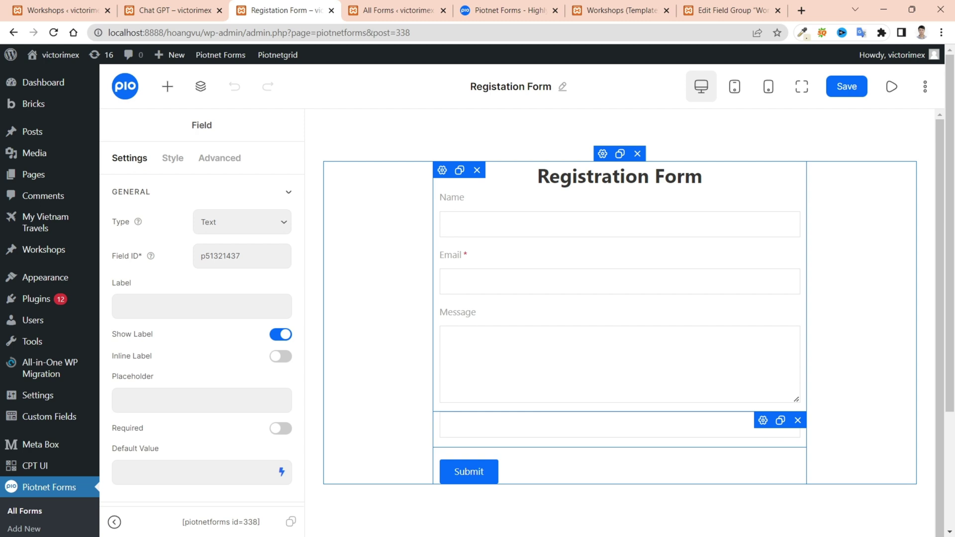
double_click(194, 256)
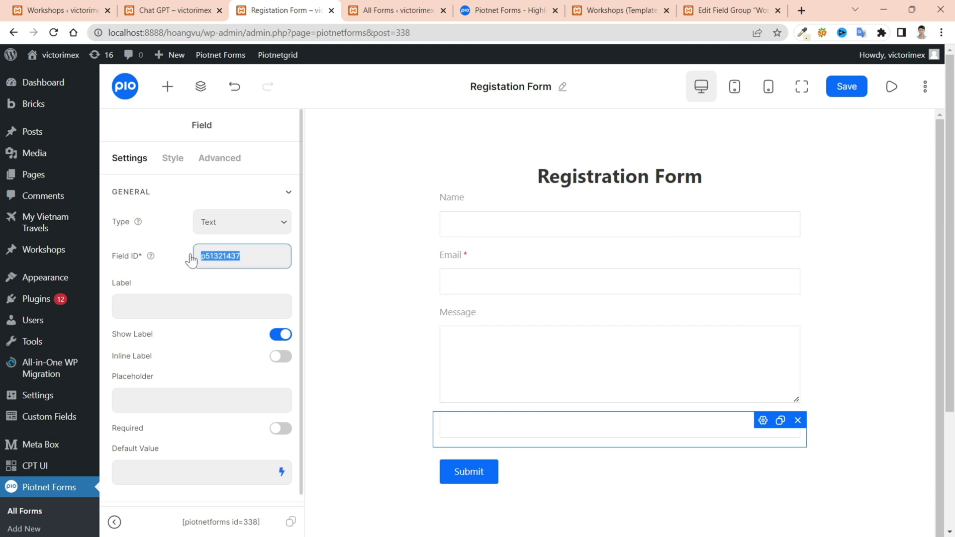
text(target_email)
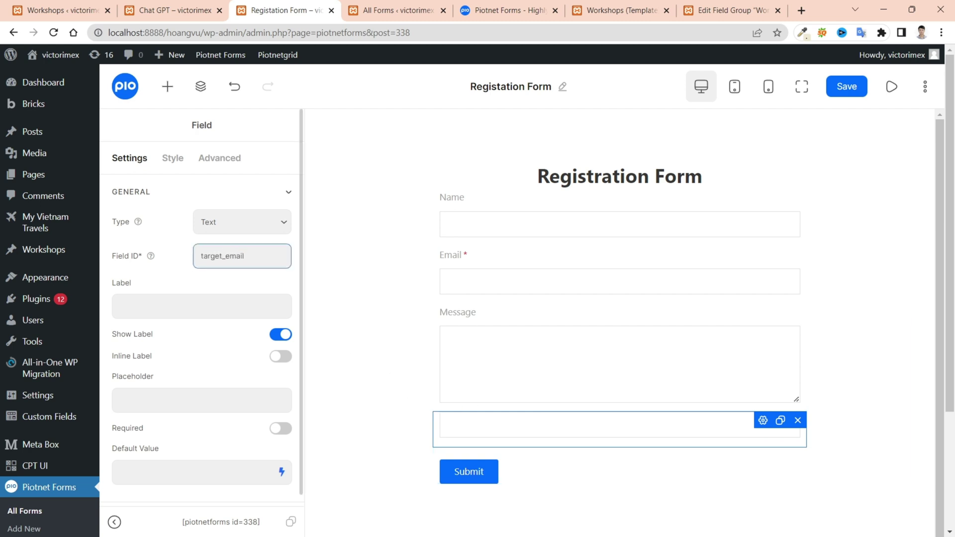
click(202, 306)
text(Target)
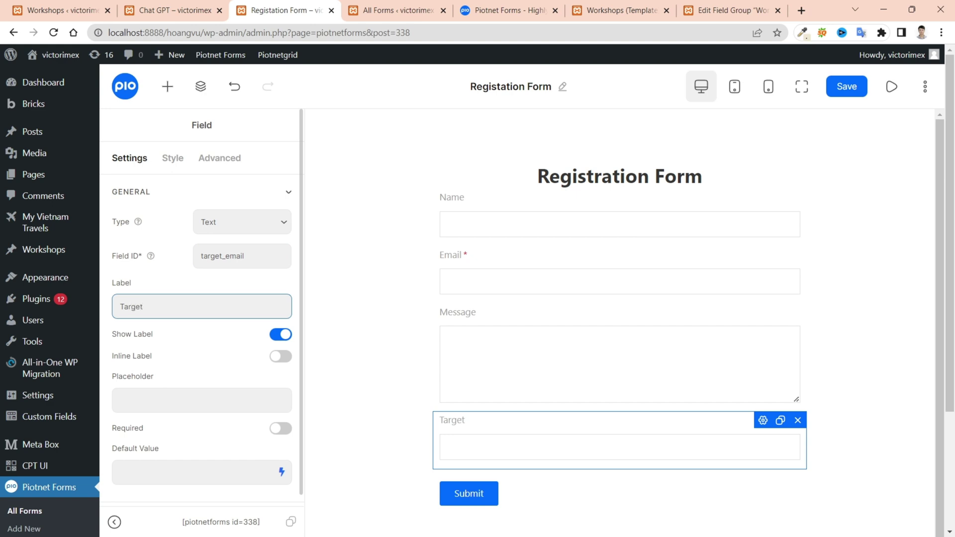
text( Emaol Address)
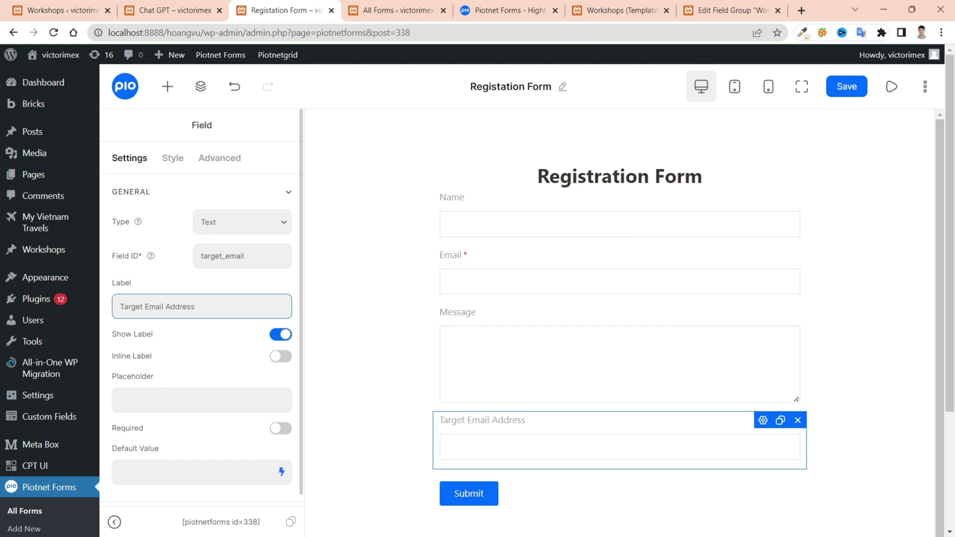
Set the field's default value to the ACF Field dynamic tag with name email_123
scroll(244, 448, down, 2)
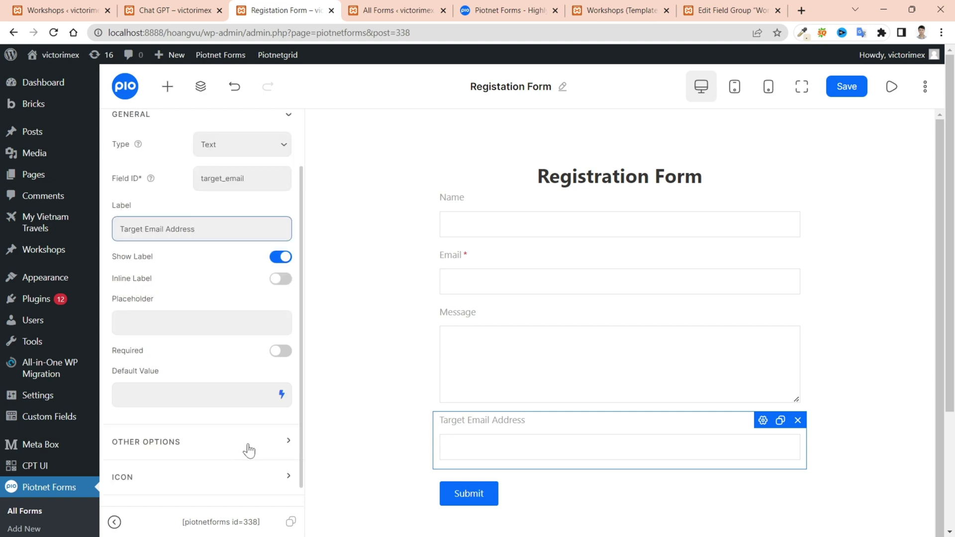
click(282, 396)
scroll(289, 423, down, 1)
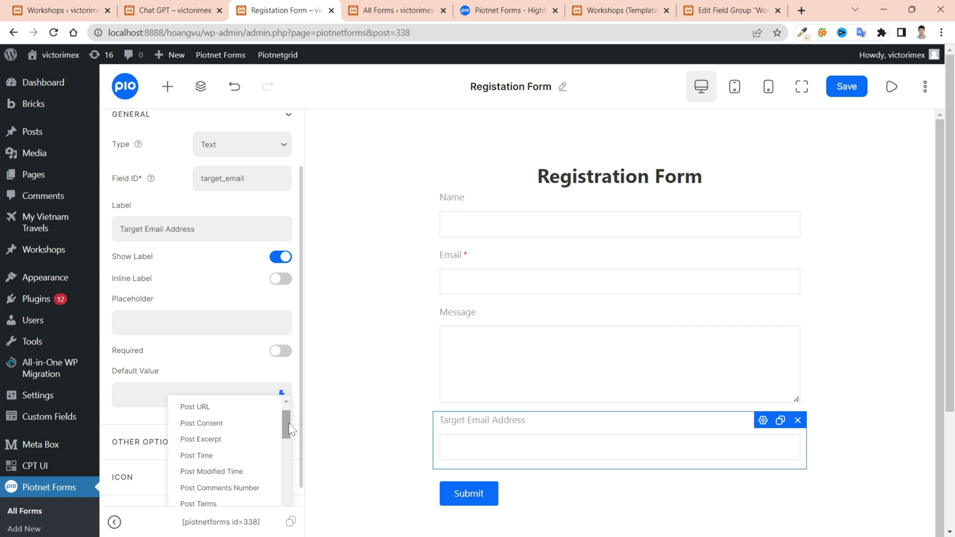
drag(288, 423, 294, 450)
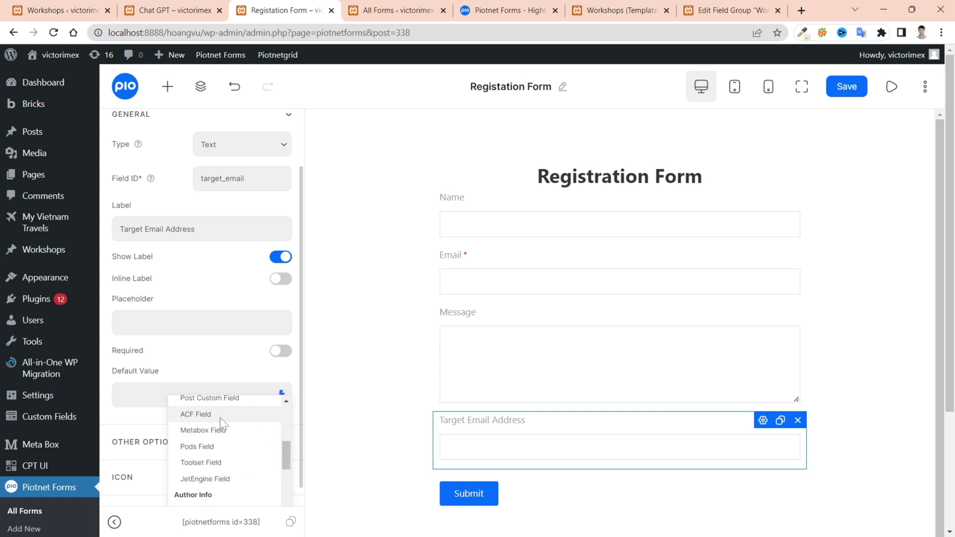
click(205, 415)
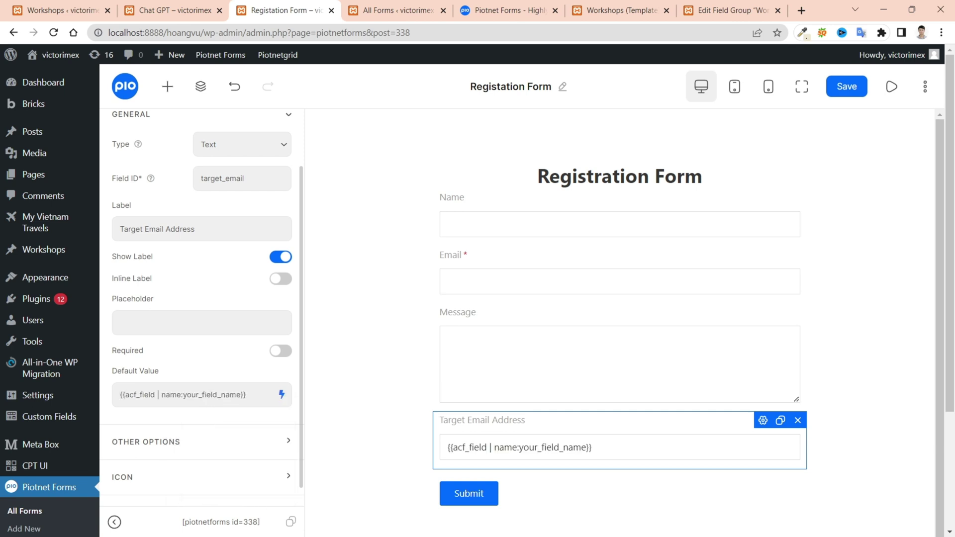
drag(183, 395, 241, 395)
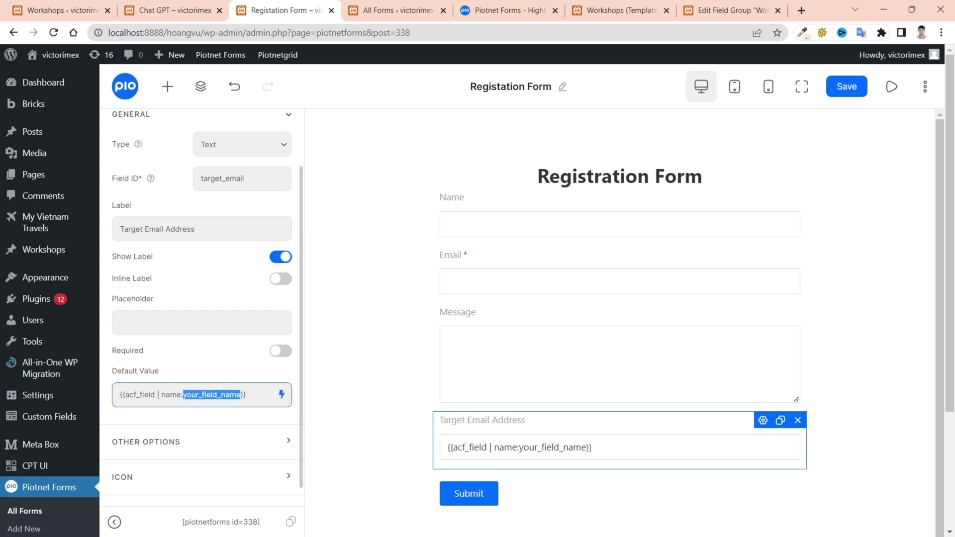
text(emai)
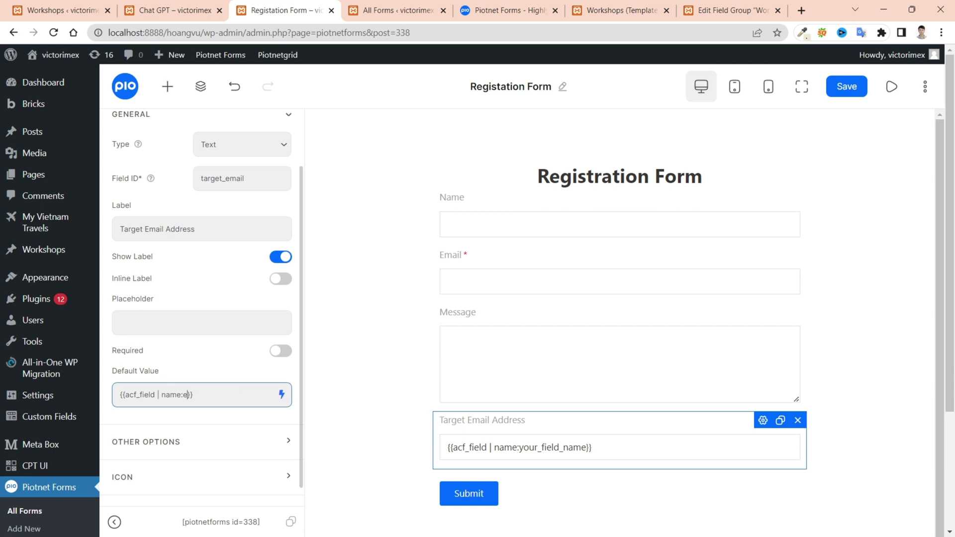
text(l_)
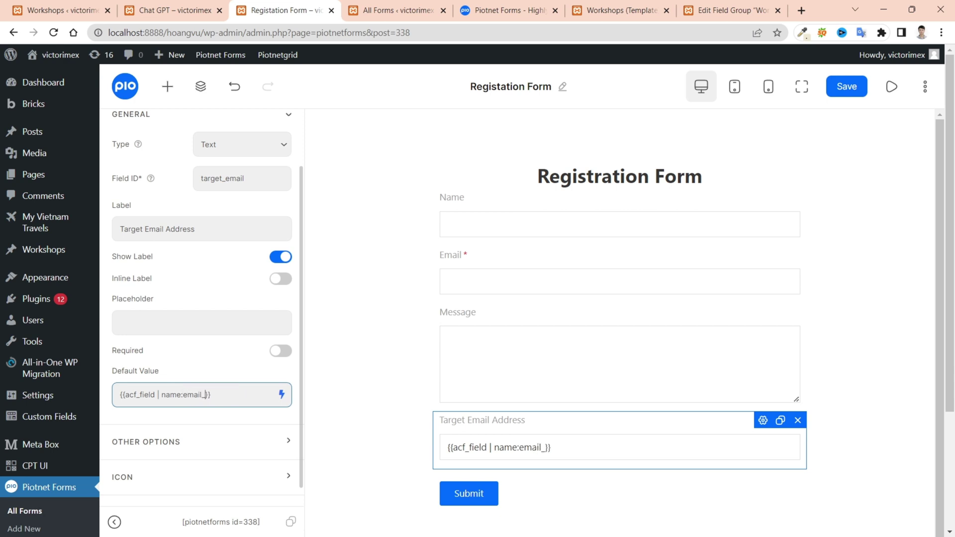
text(123)
scroll(620, 290, down, 1)
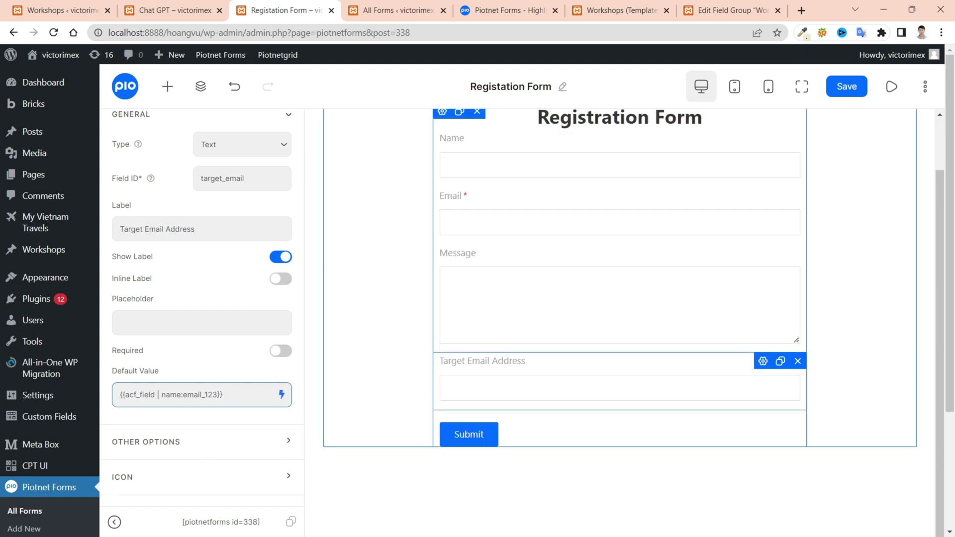
Set the email action's To to [field id="target_email"], save, and return to All Forms
click(764, 432)
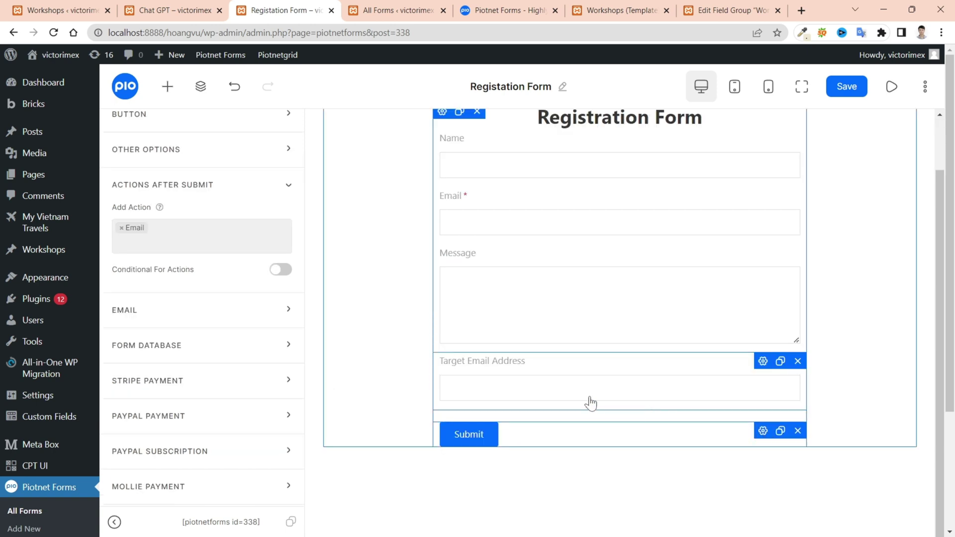
click(151, 234)
click(151, 234)
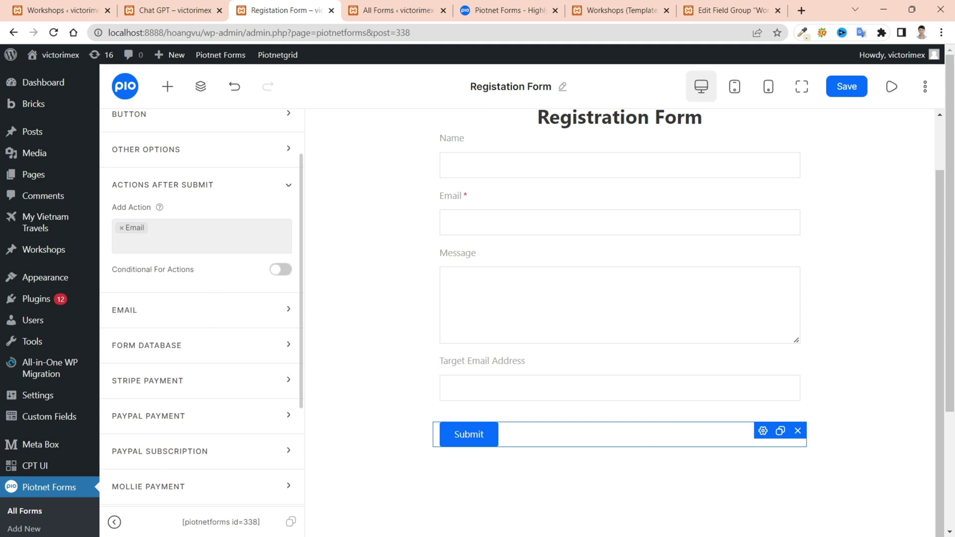
click(211, 315)
click(277, 269)
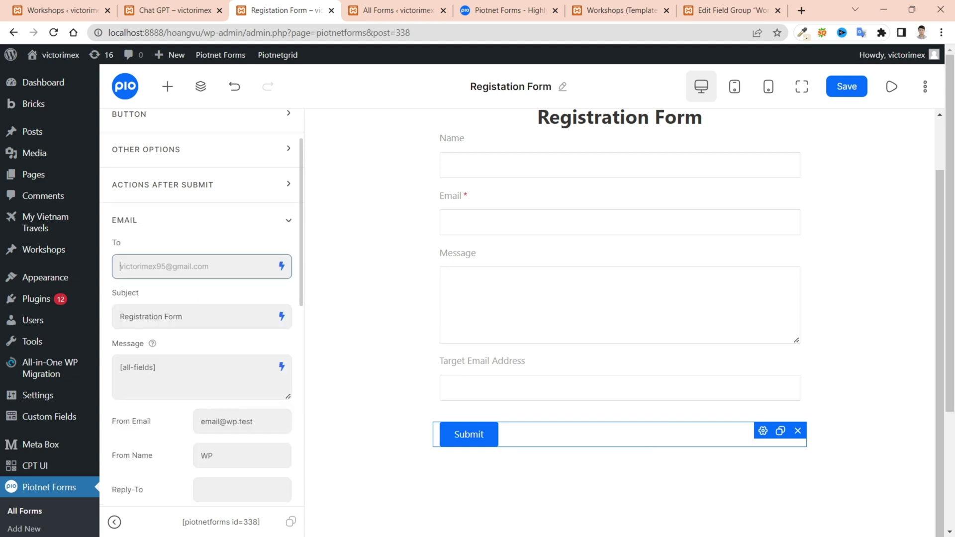
click(282, 269)
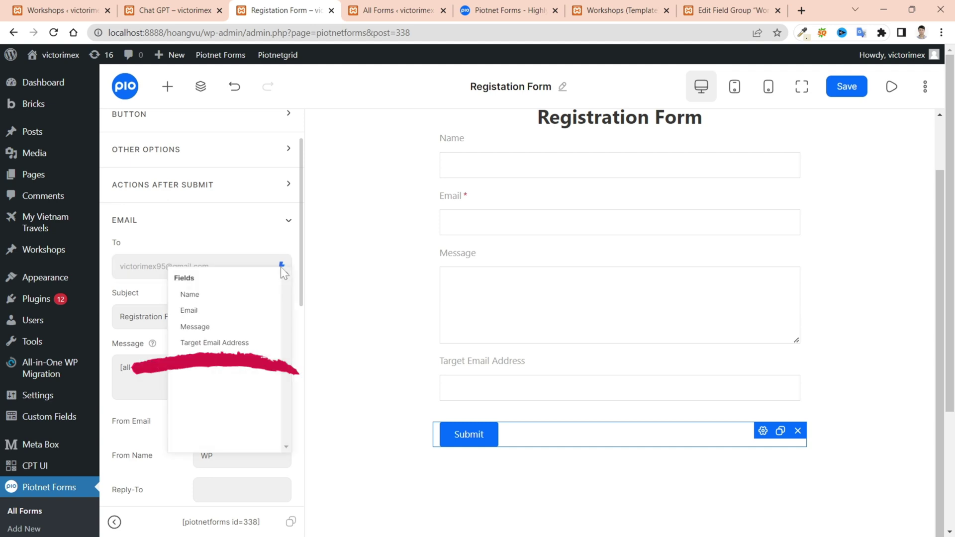
click(237, 345)
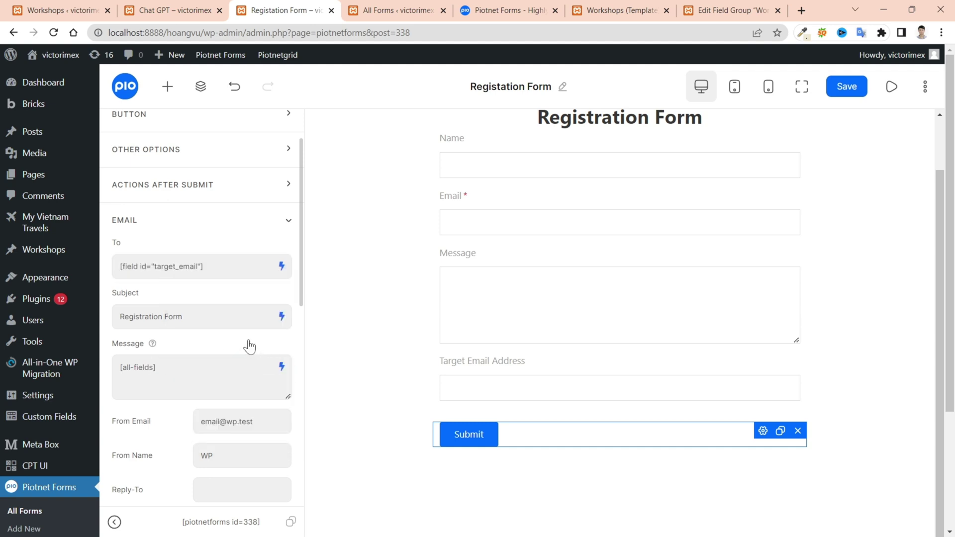
click(845, 95)
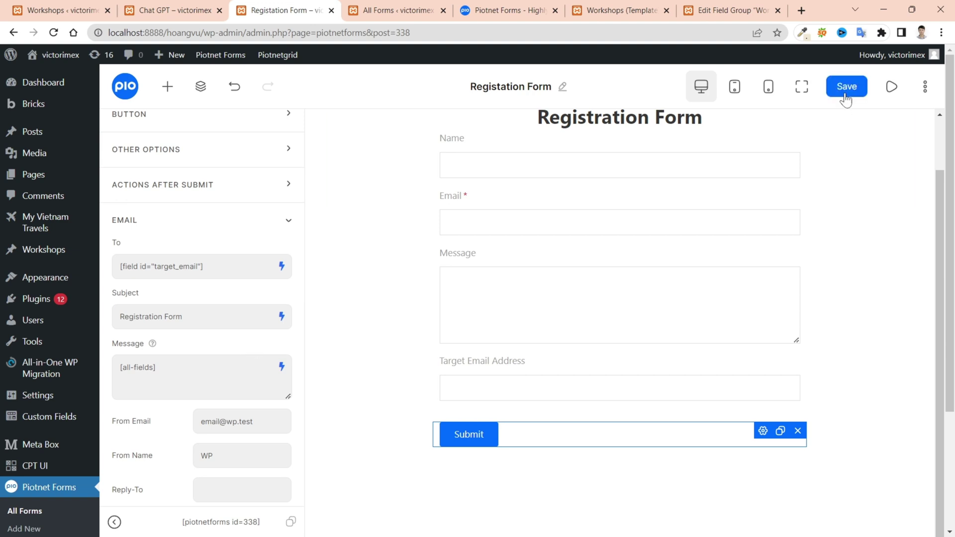
click(29, 513)
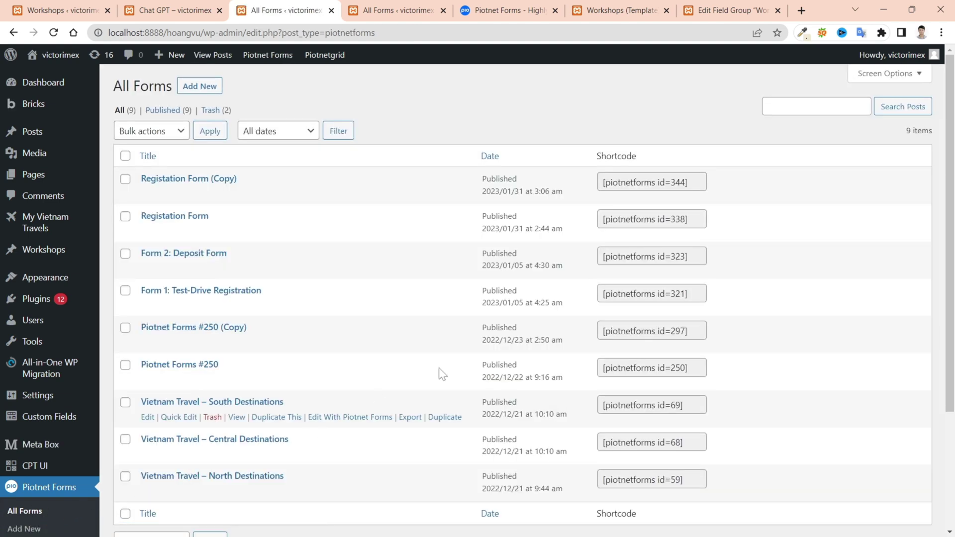
Check the [piotnetforms id=338] shortcode and ACF email field, then go to the Bricks Workshops template
click(647, 219)
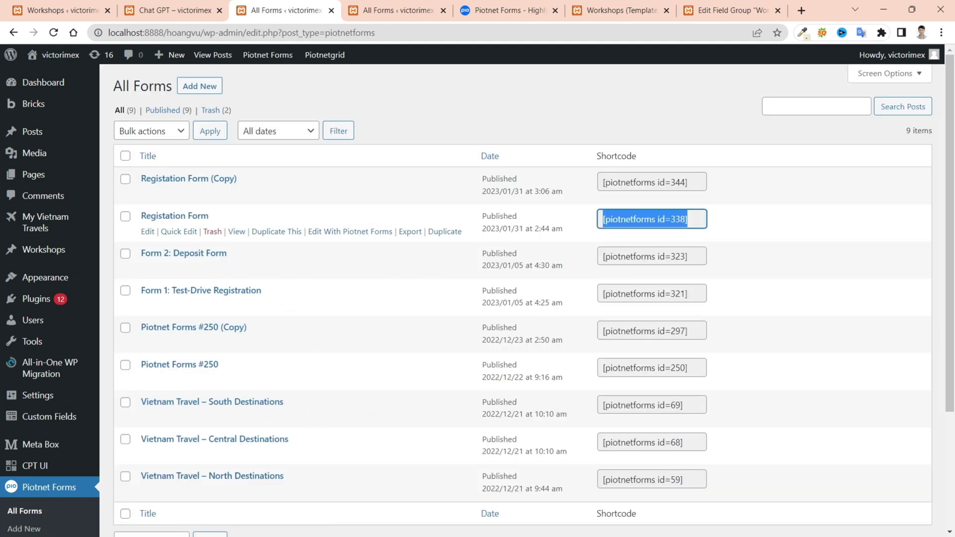
click(727, 14)
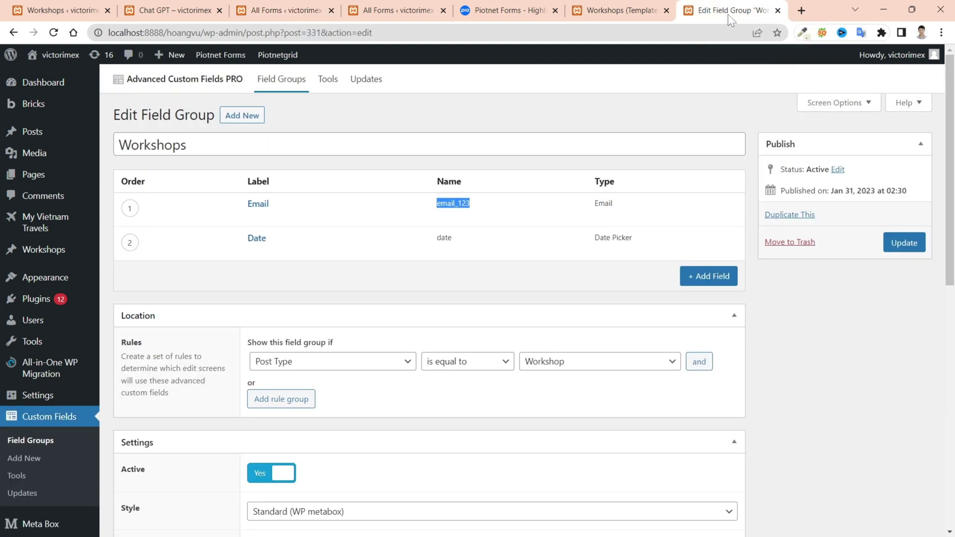
click(640, 12)
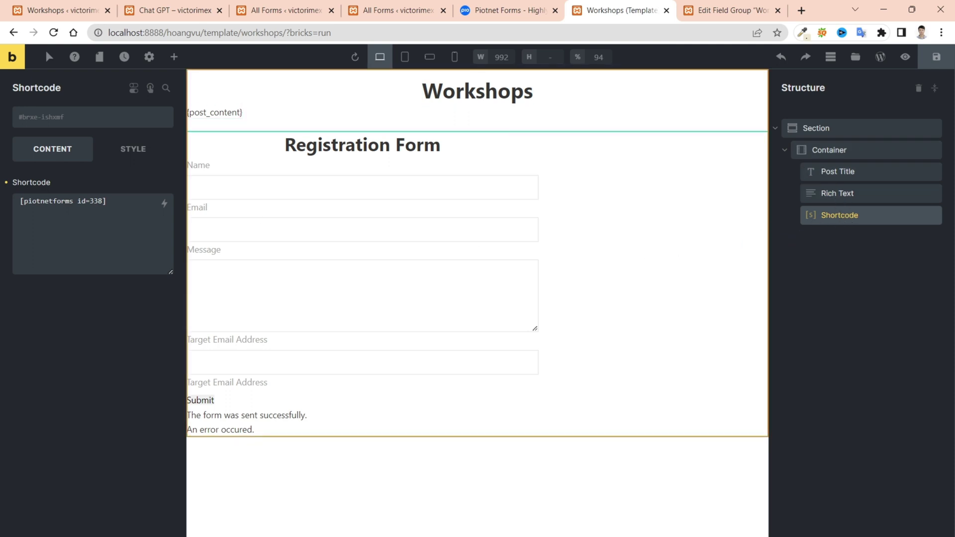
Set the Shortcode element's Flex Align self to Center and save the Workshops template
click(118, 198)
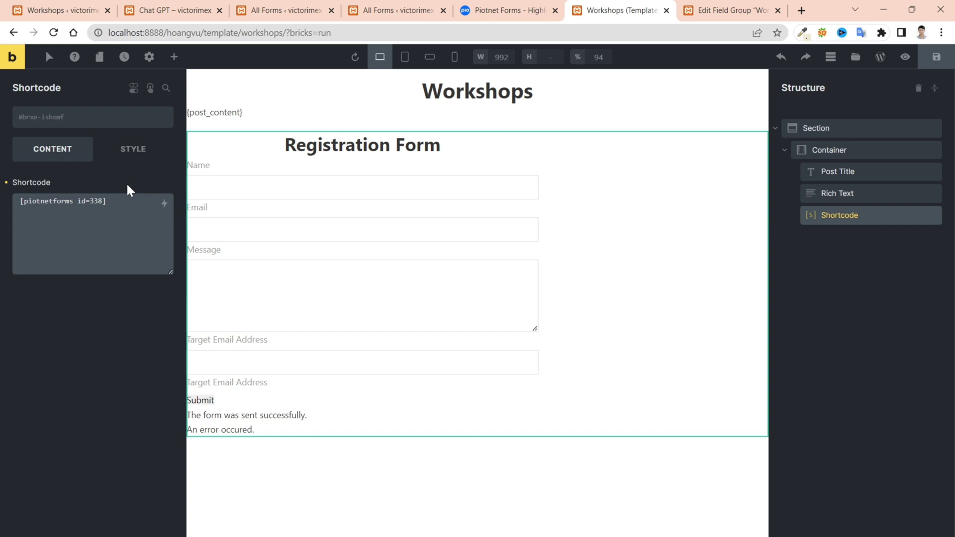
click(132, 157)
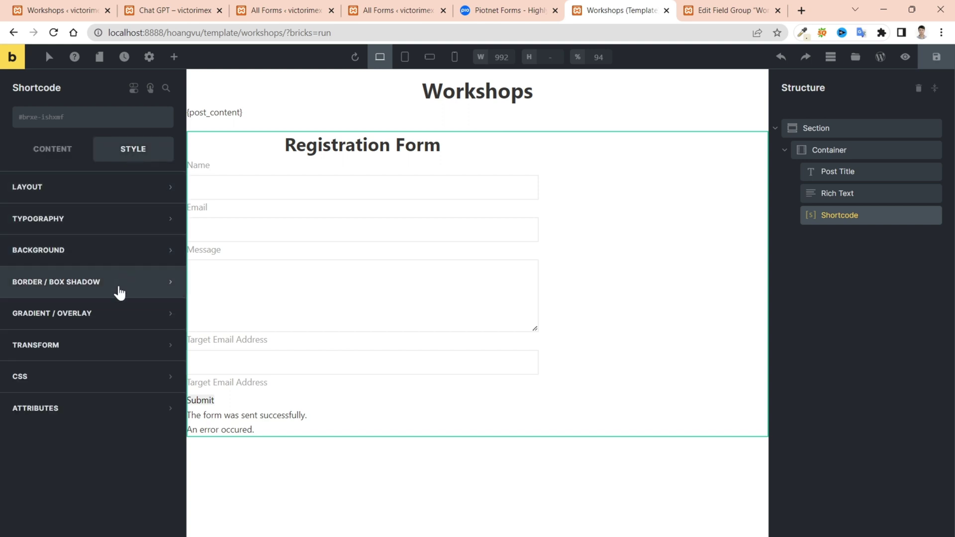
click(98, 189)
scroll(119, 333, down, 3)
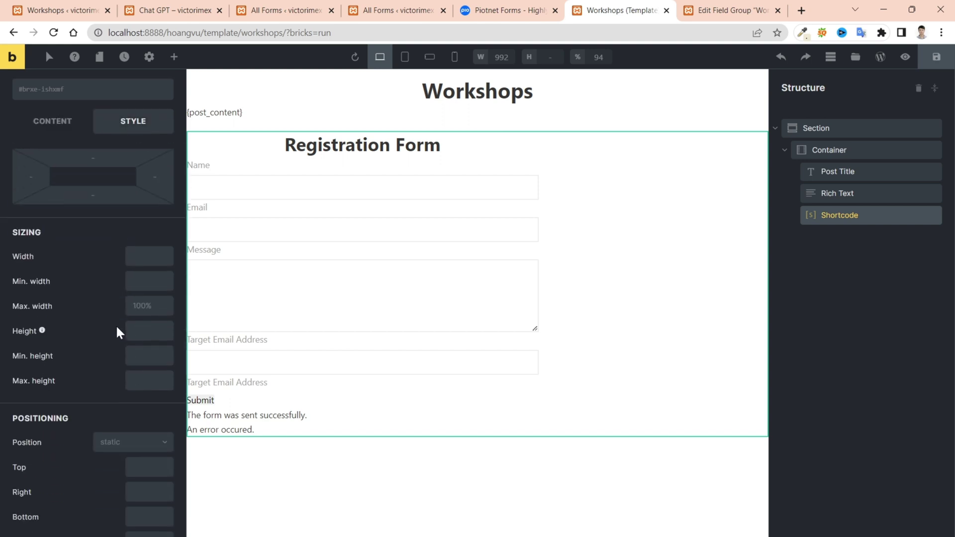
scroll(120, 332, down, 10)
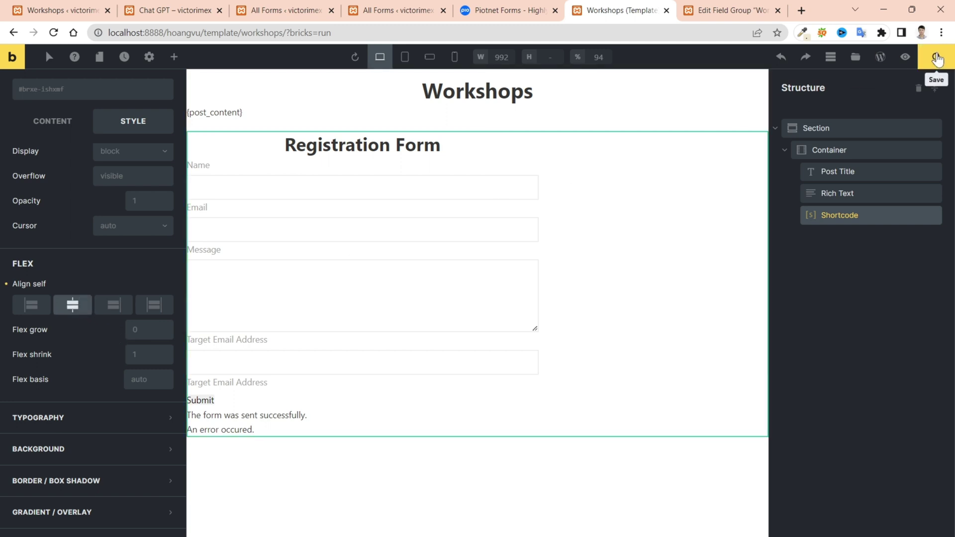
click(937, 58)
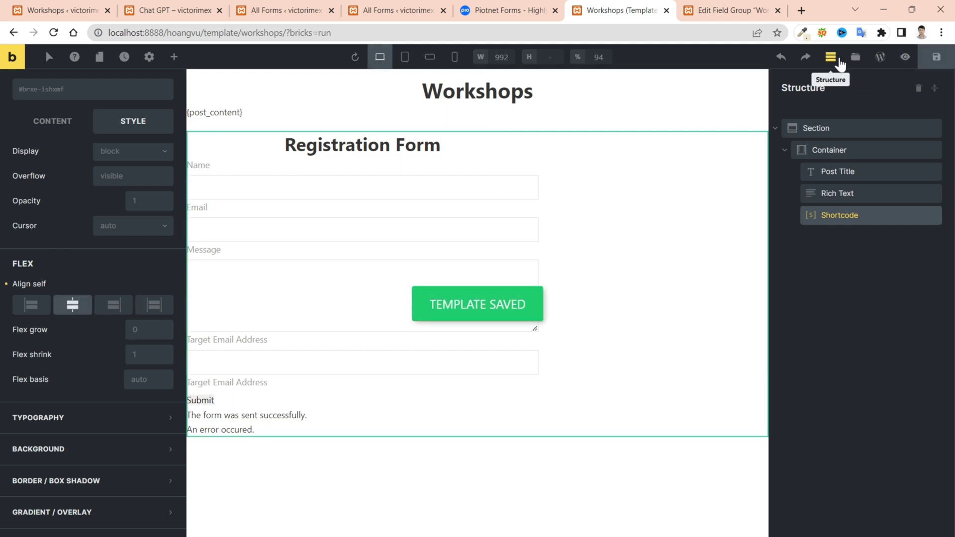
Reload the Workshops list and check the Accountant Course page's prefilled Target Email Address
click(70, 18)
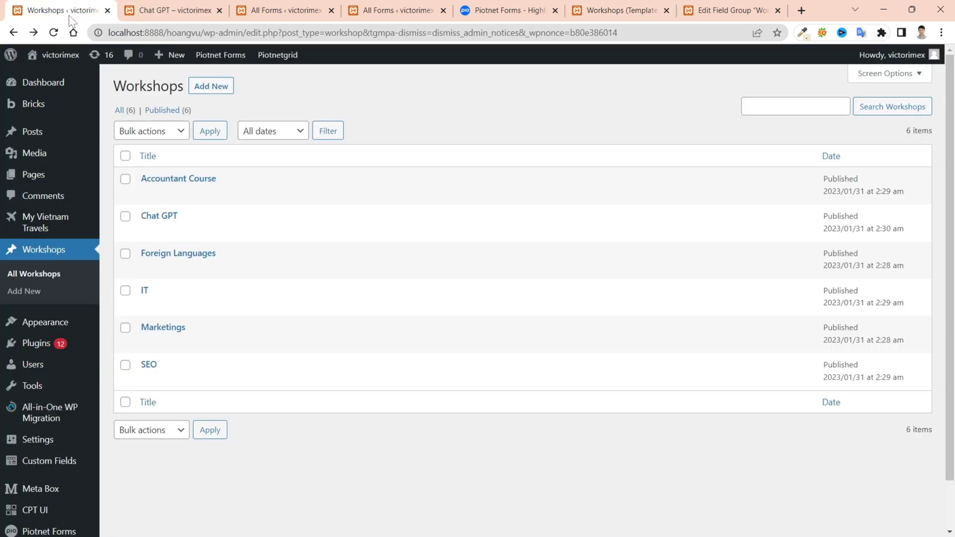
click(54, 33)
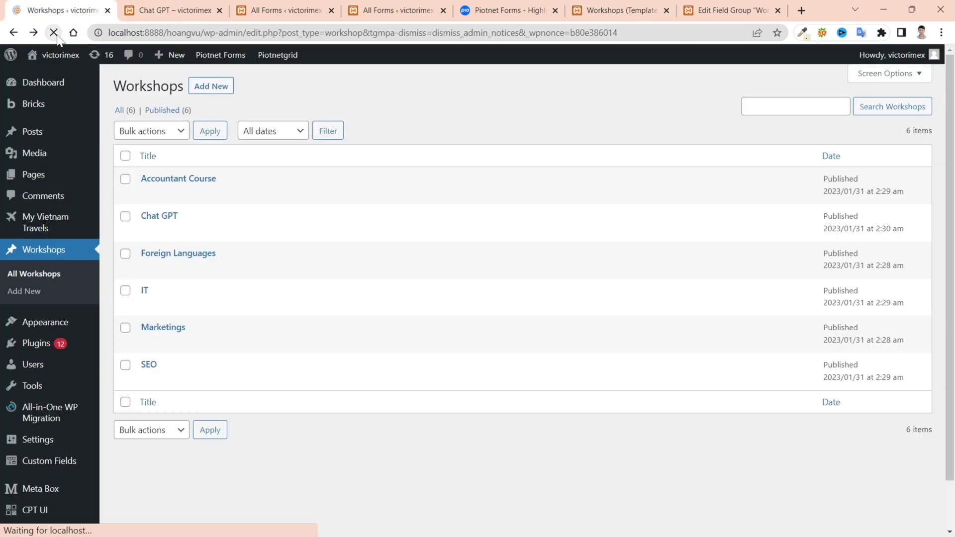
mouse_move(208, 192)
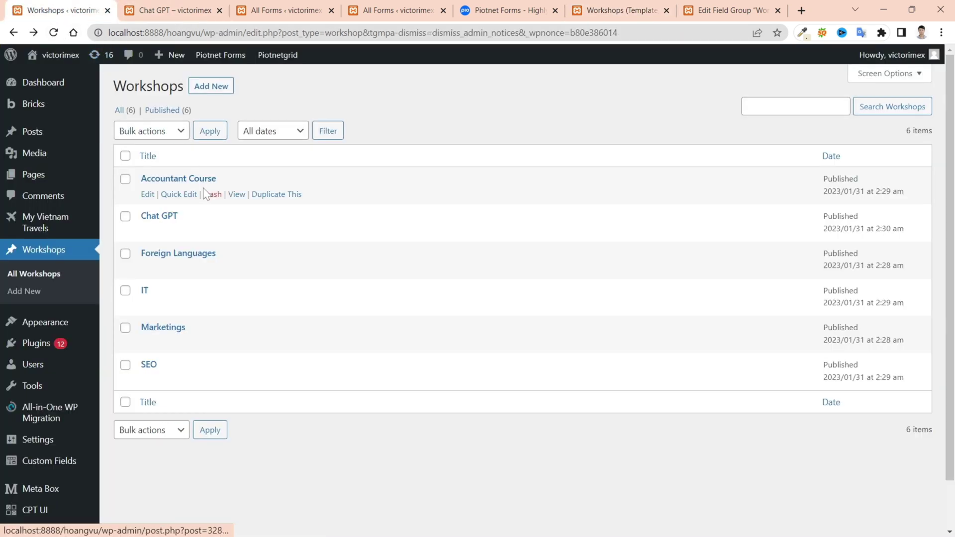
ctrl+click(237, 194)
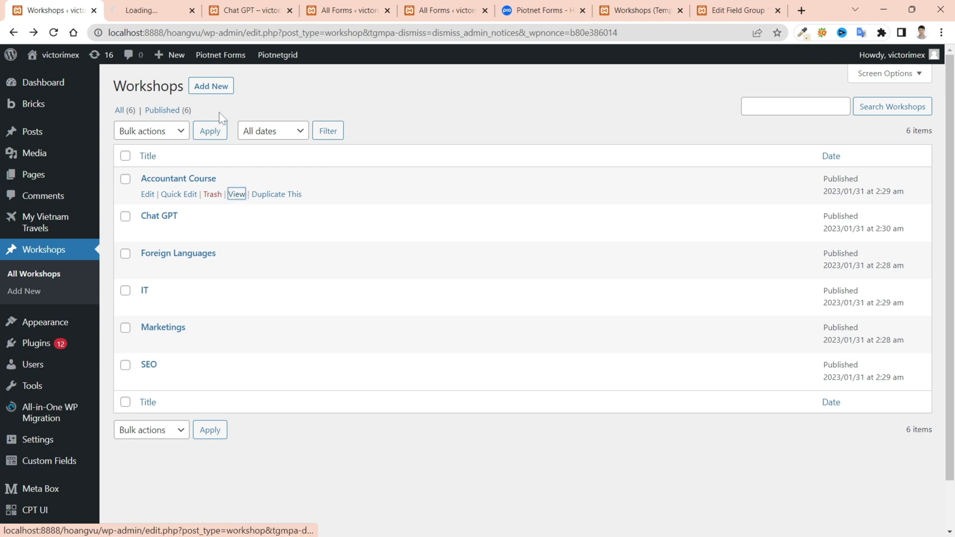
click(153, 13)
scroll(359, 226, down, 1)
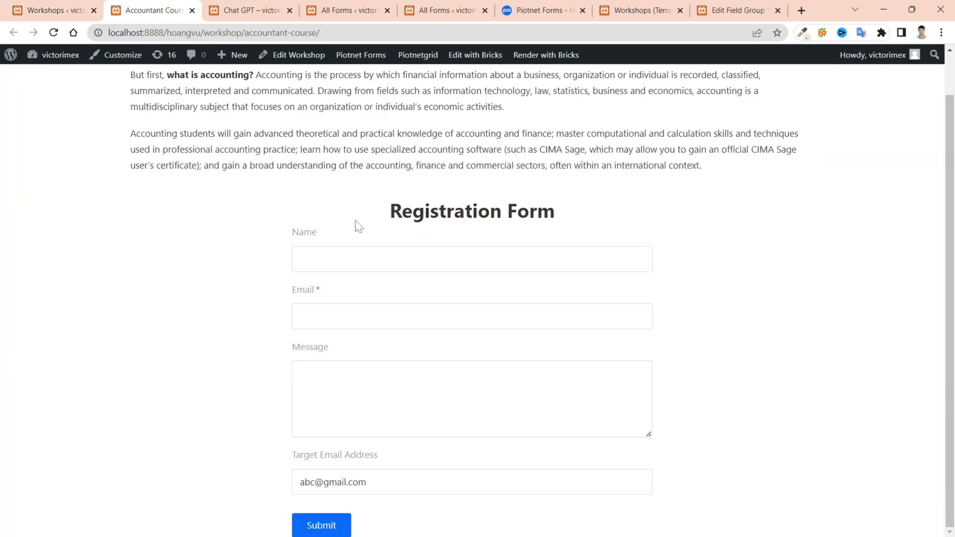
click(367, 482)
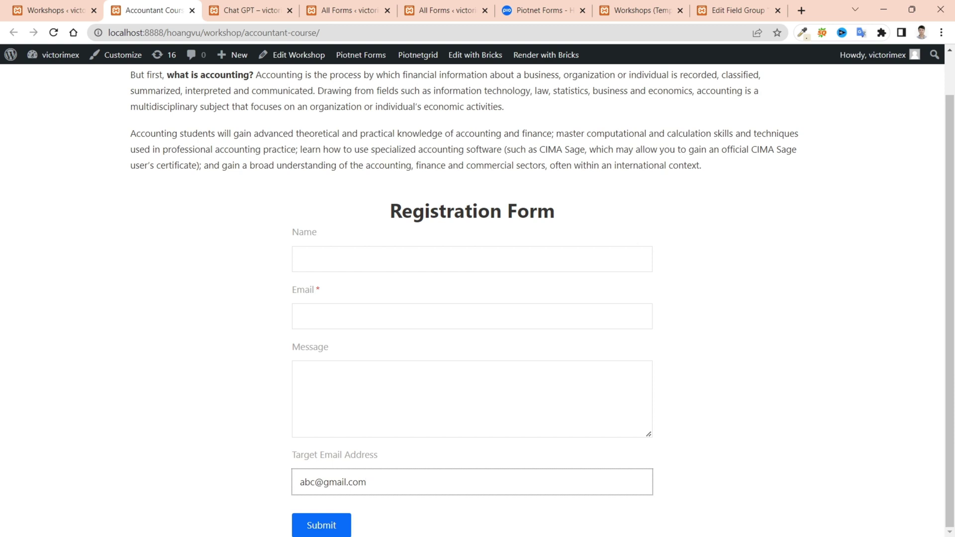
key(ctrl+a)
click(150, 268)
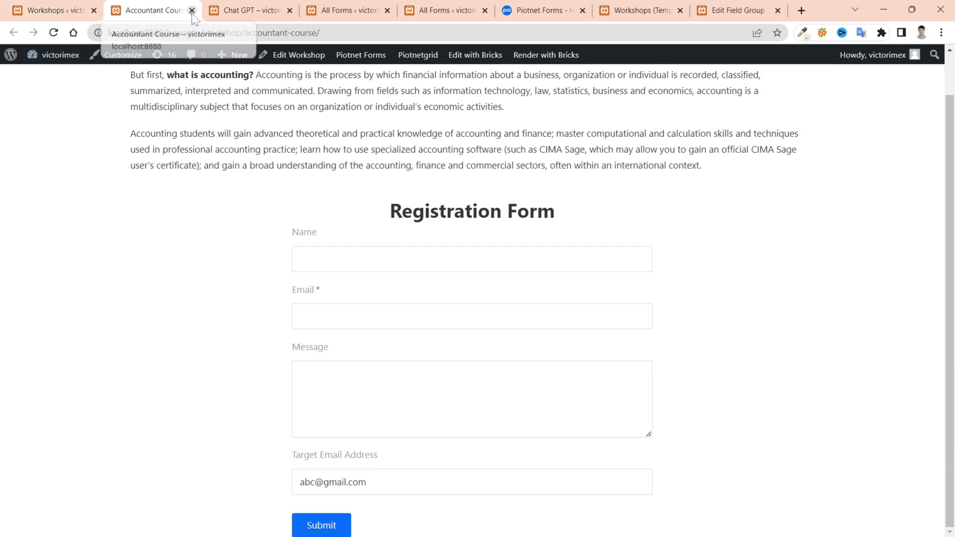
Compare it with the Accountant Course post's stored Email field, then return to the list
click(62, 16)
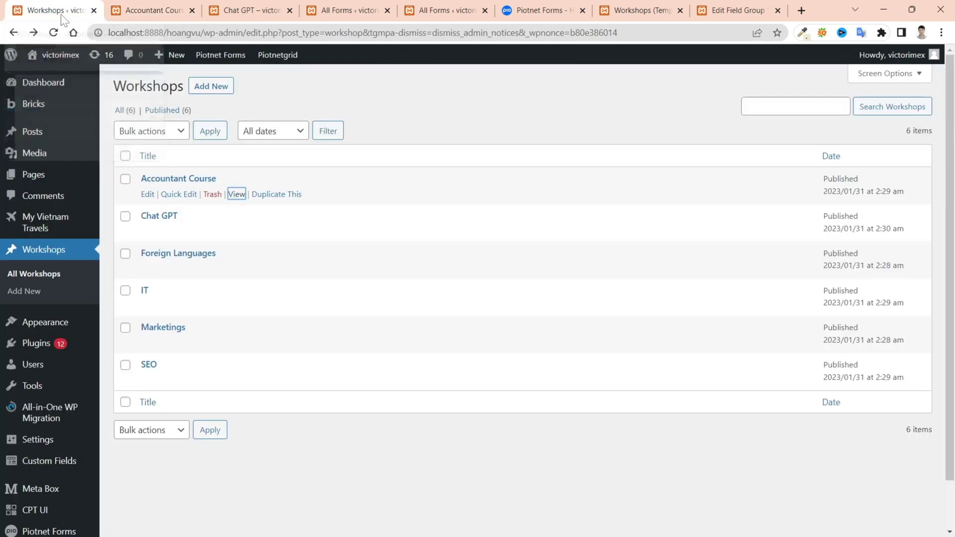
click(145, 198)
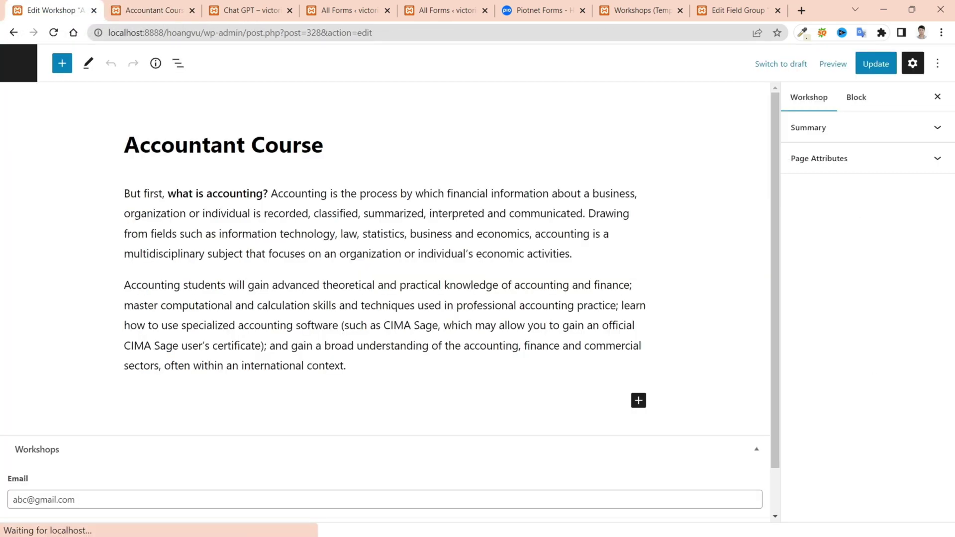
click(149, 500)
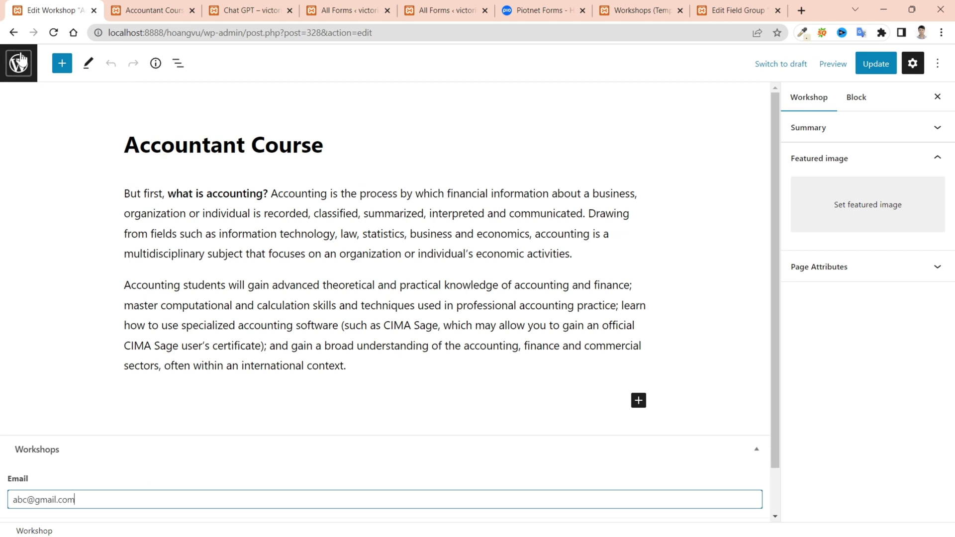
click(14, 32)
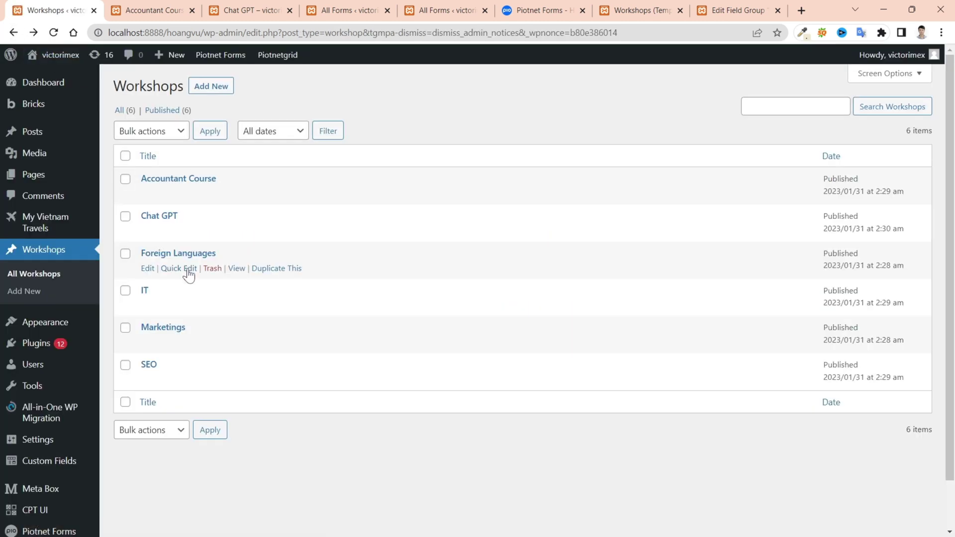
Check the Foreign Languages page's prefilled target email, then reopen the Registration Form in Piotnet
click(237, 272)
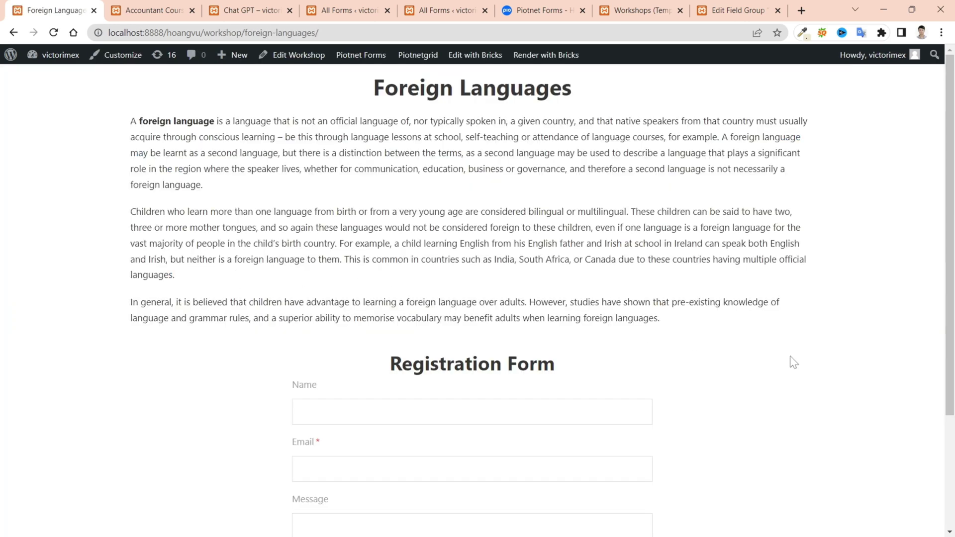
scroll(794, 363, down, 3)
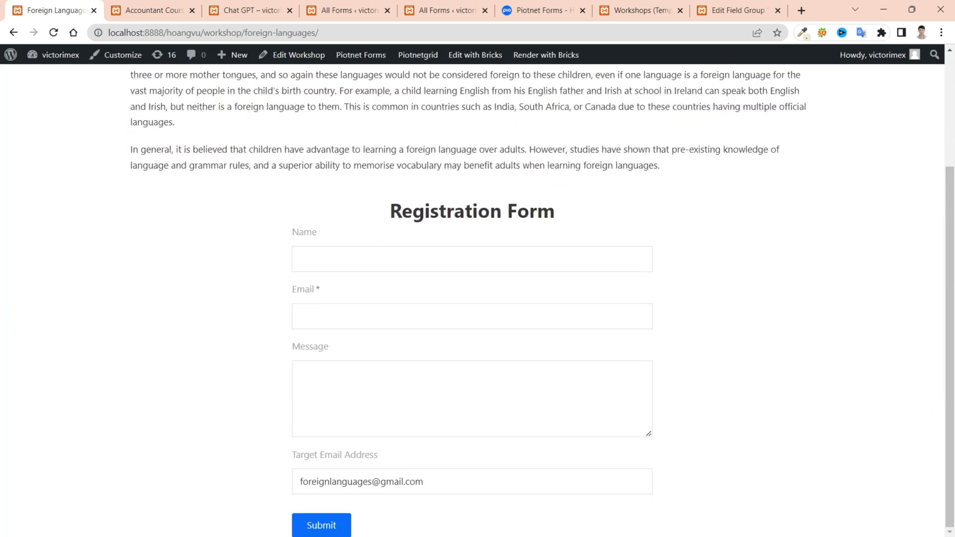
click(423, 482)
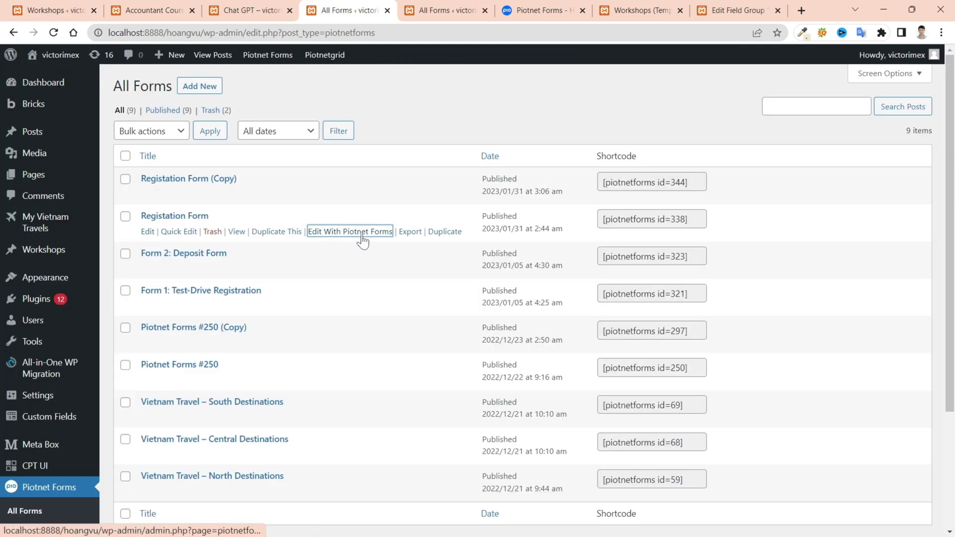
click(363, 239)
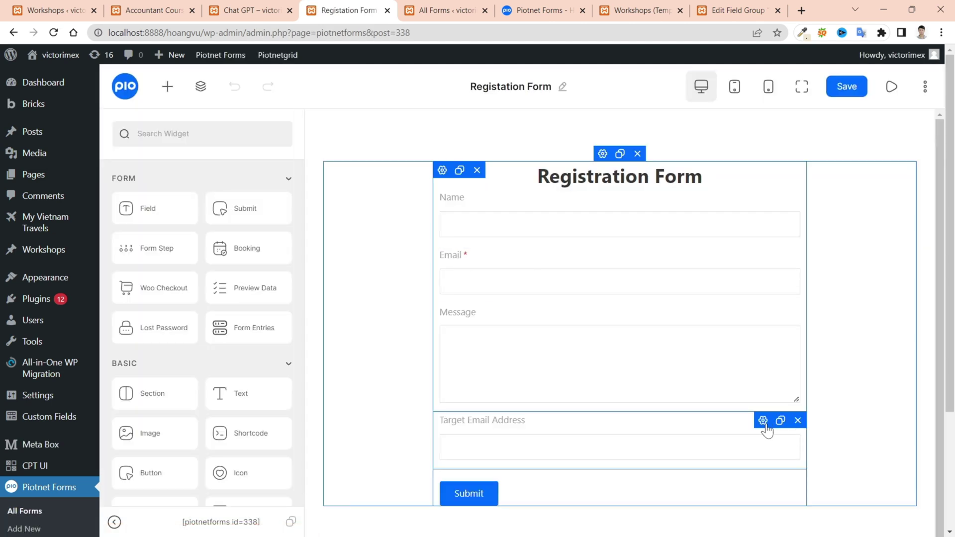
Change the Target Email Address field's type to Hidden and save the Registration Form
click(764, 421)
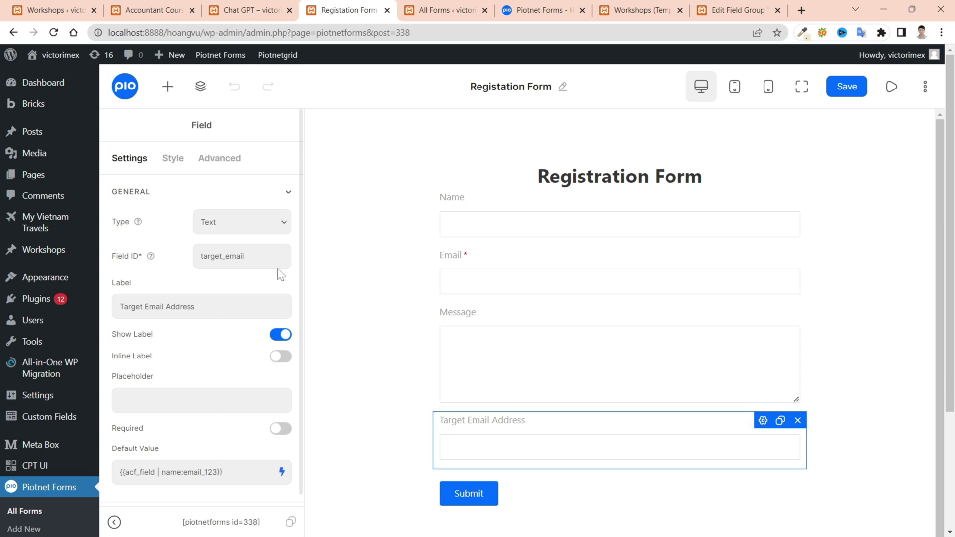
click(265, 224)
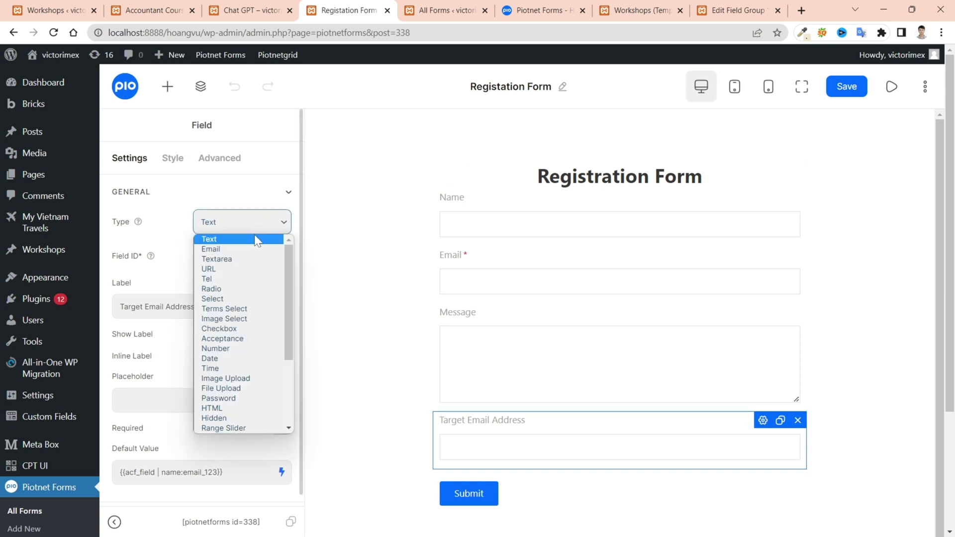
click(248, 421)
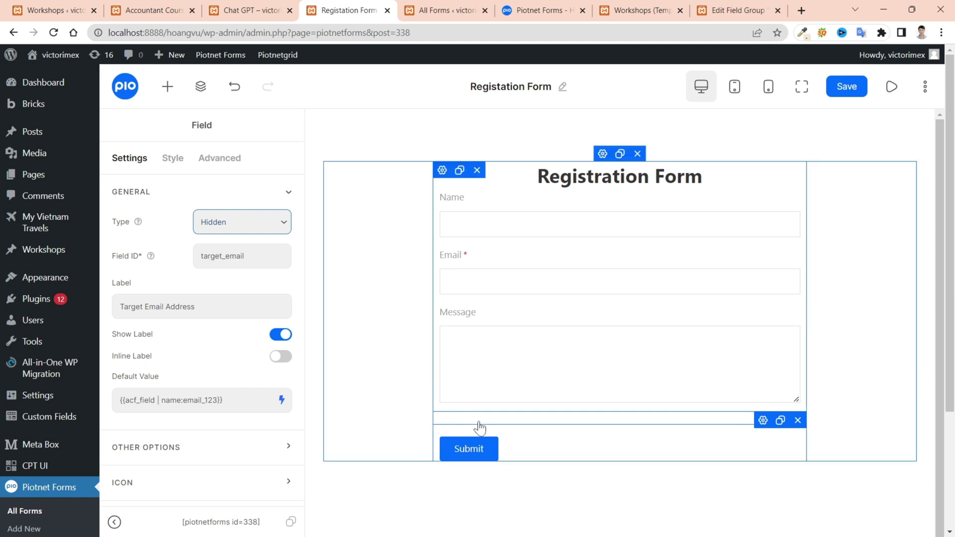
click(848, 88)
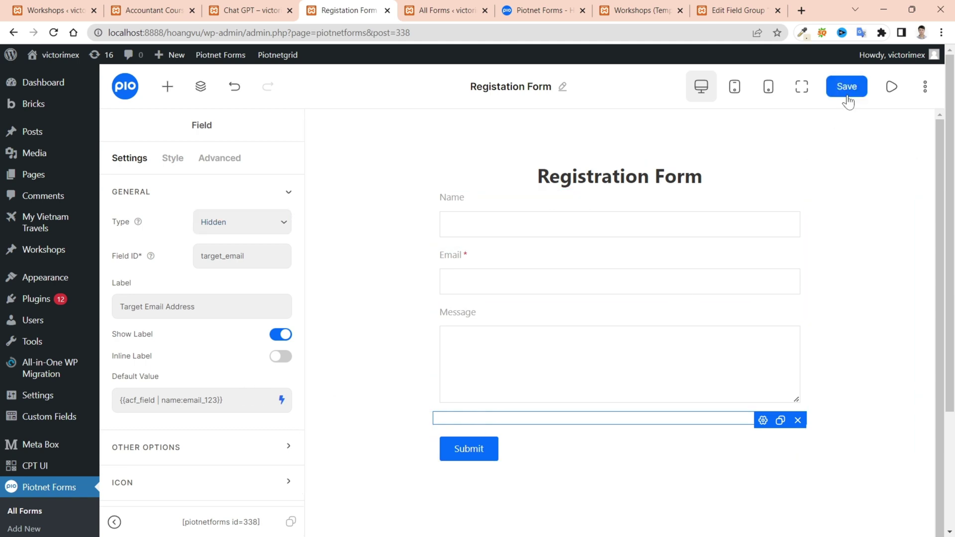
Reload the Accountant Course page to confirm Target Email Address is gone, then go to the Piotnet Forms site
click(144, 7)
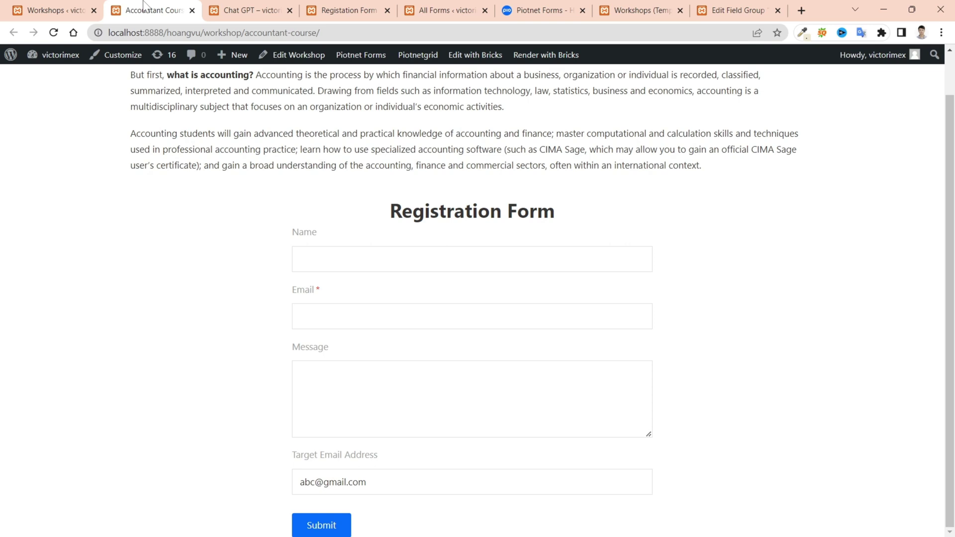
click(52, 35)
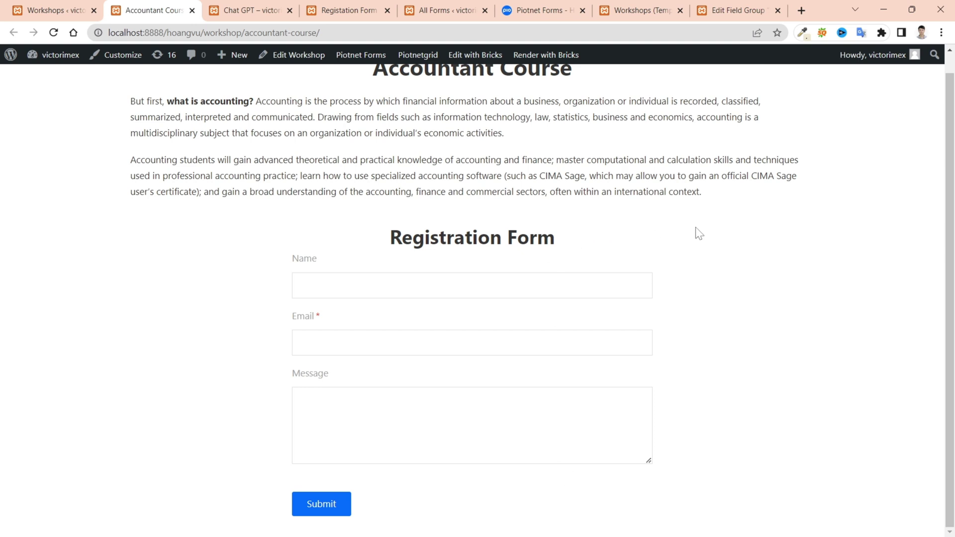
click(557, 12)
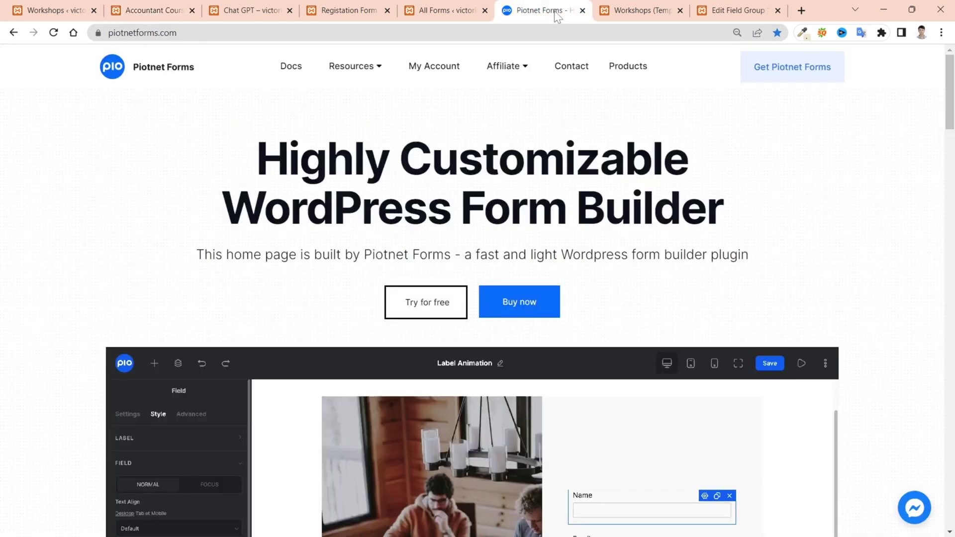
In the Piotnet Forms docs, find Dynamic Field Value and highlight the 6. Custom Field acf_field shortcodes
click(293, 67)
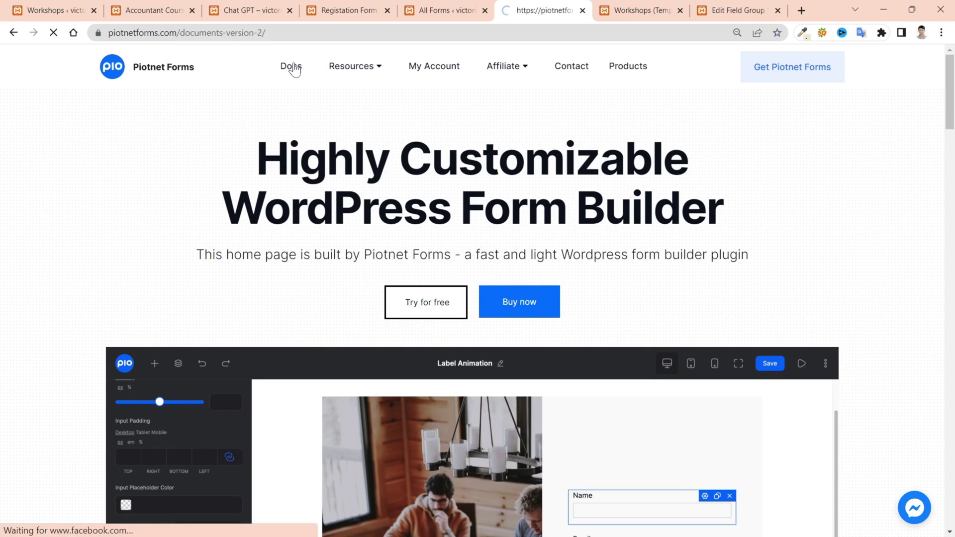
scroll(245, 503, down, 5)
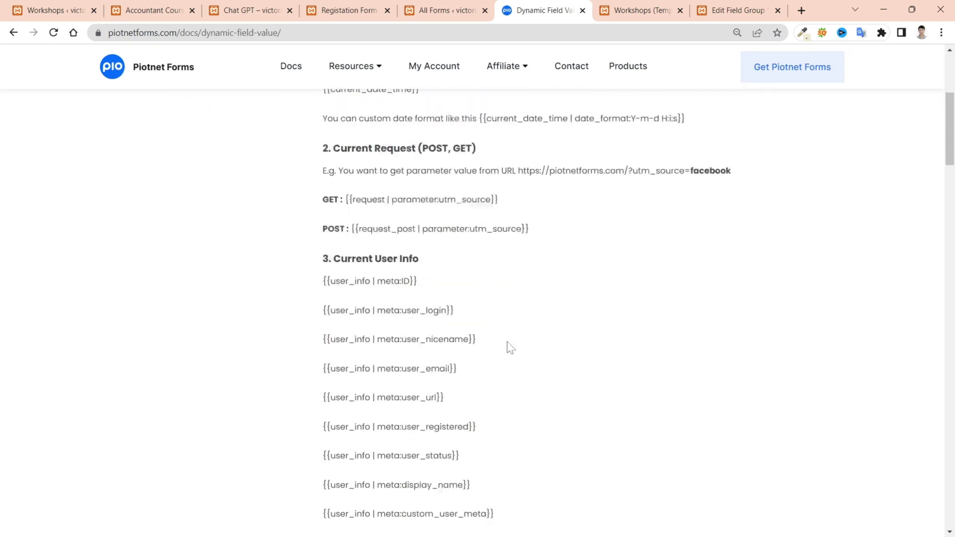
scroll(512, 346, down, 10)
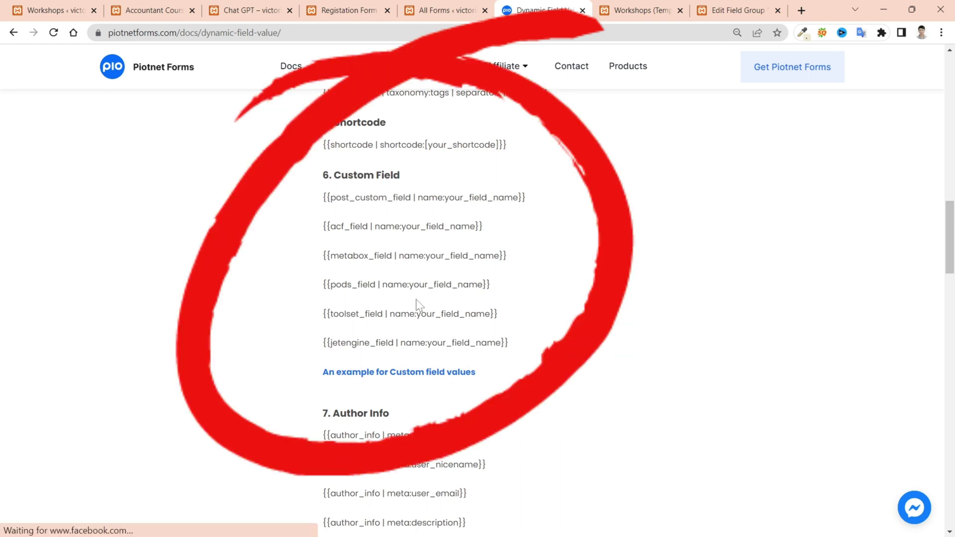
drag(323, 197, 558, 347)
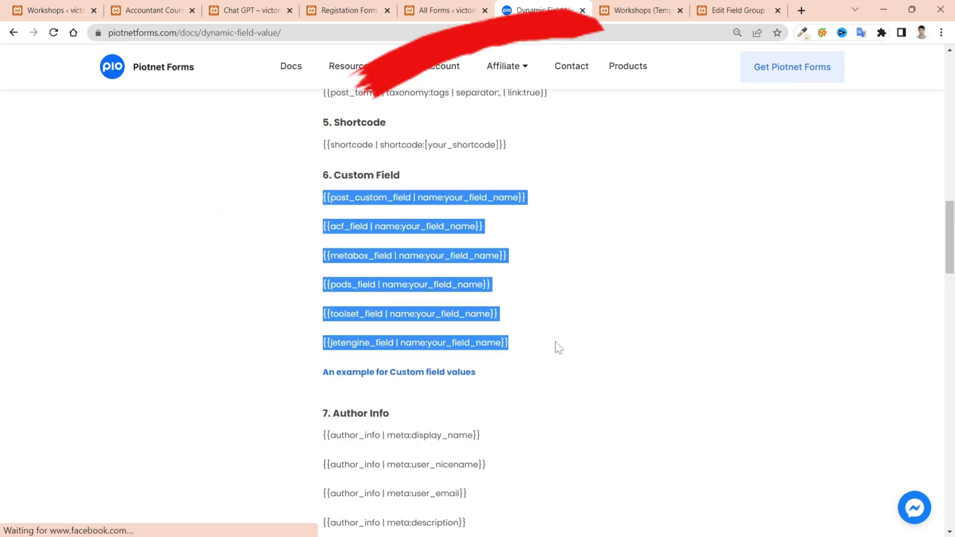